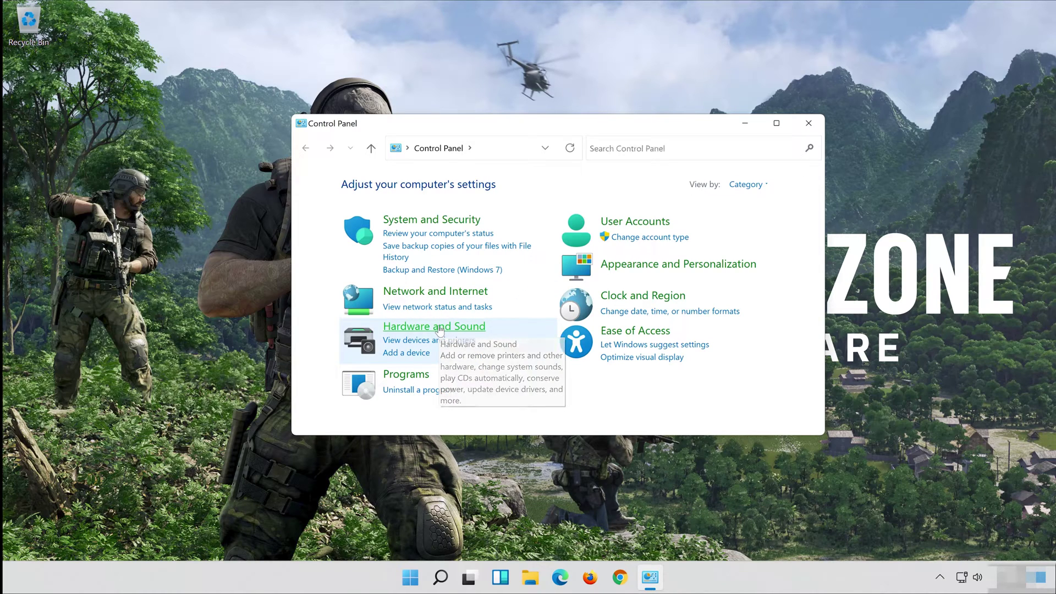
Open the Sound settings from the Hardware and Sound category, and close the Control Panel window behind them.
{"action": "left_click", "coordinate": [439, 328]}
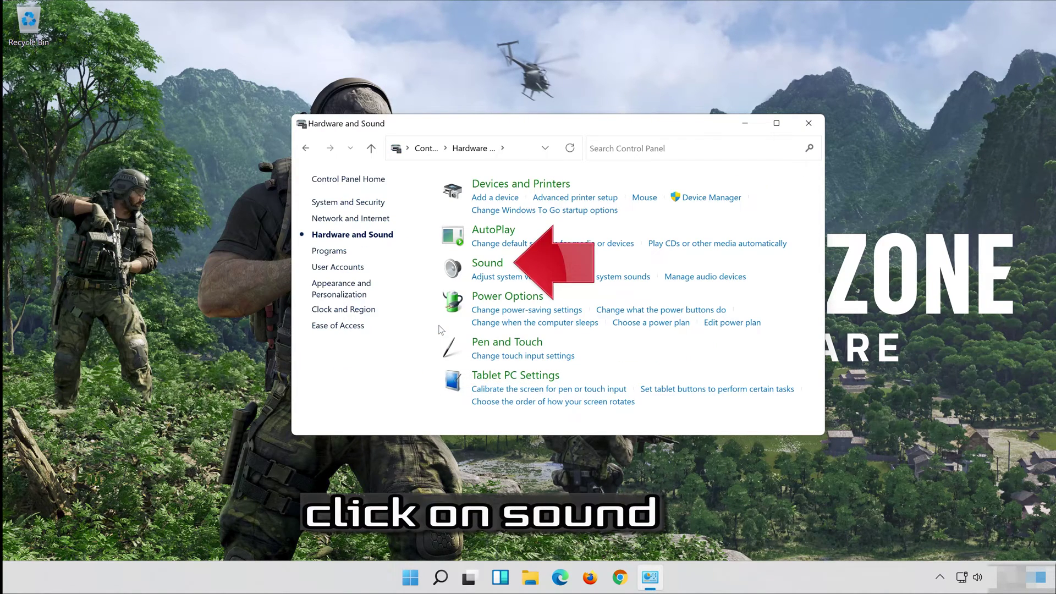
{"action": "left_click", "coordinate": [474, 268]}
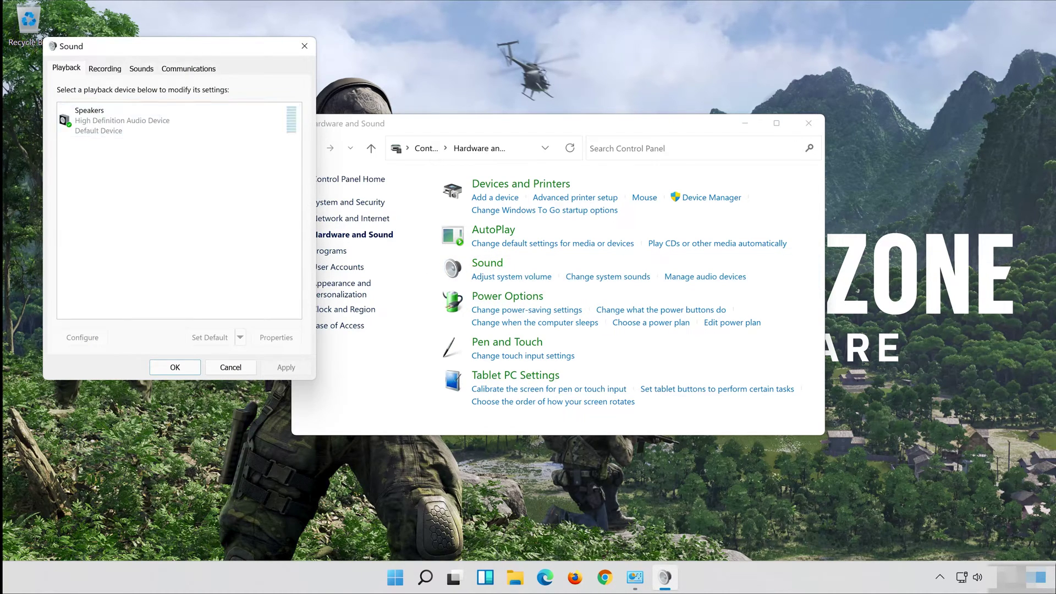
{"action": "left_click_drag", "start_coordinate": [199, 47], "coordinate": [578, 99]}
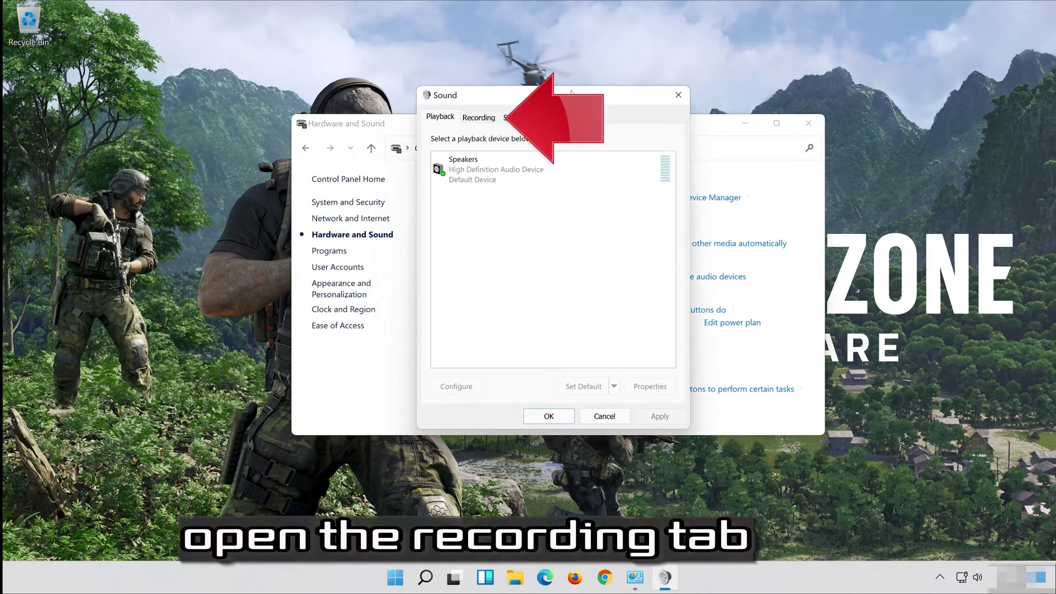
{"action": "left_click", "coordinate": [809, 123]}
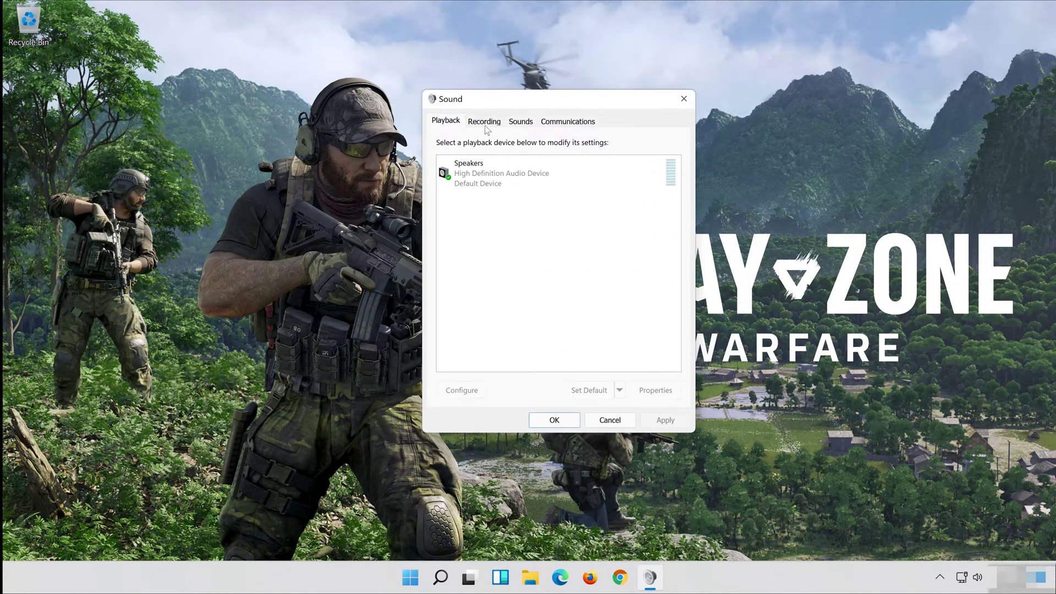
Open the properties of the default Microphone from the list of recording devices.
{"action": "left_click", "coordinate": [486, 128]}
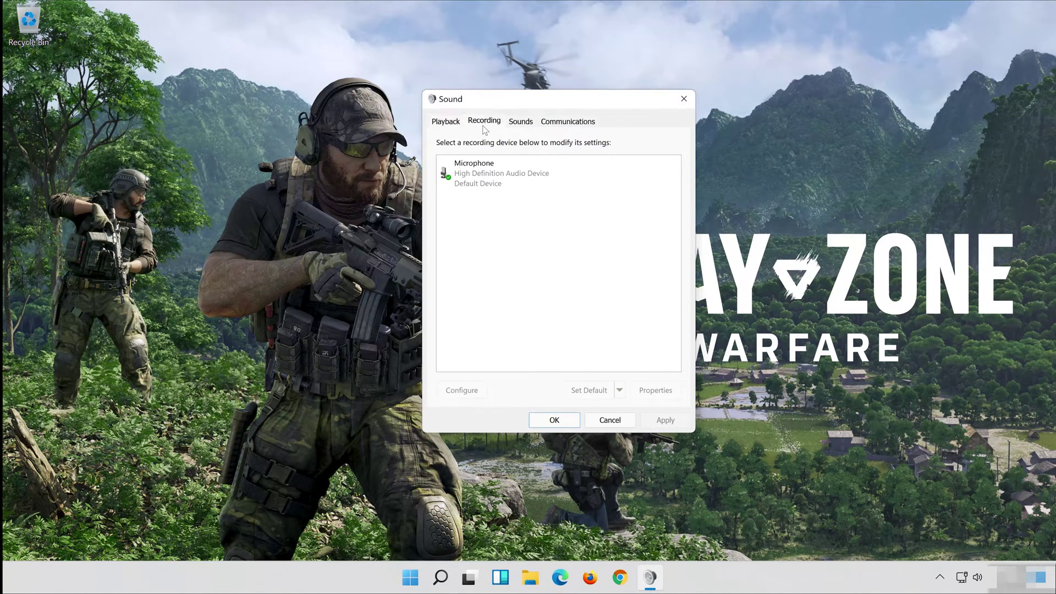
{"action": "left_click", "coordinate": [491, 174]}
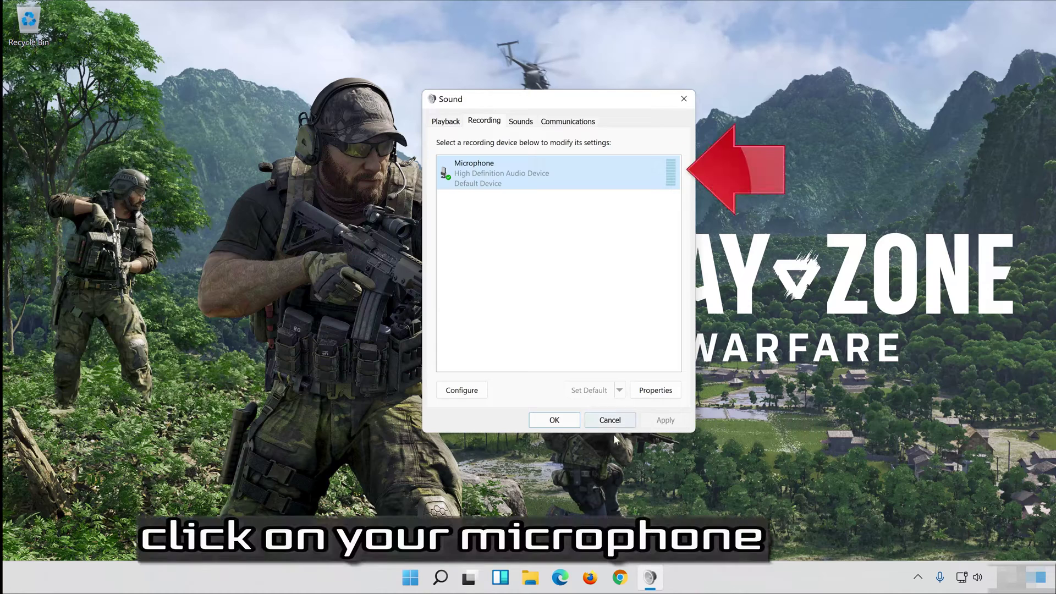
{"action": "left_click", "coordinate": [655, 391]}
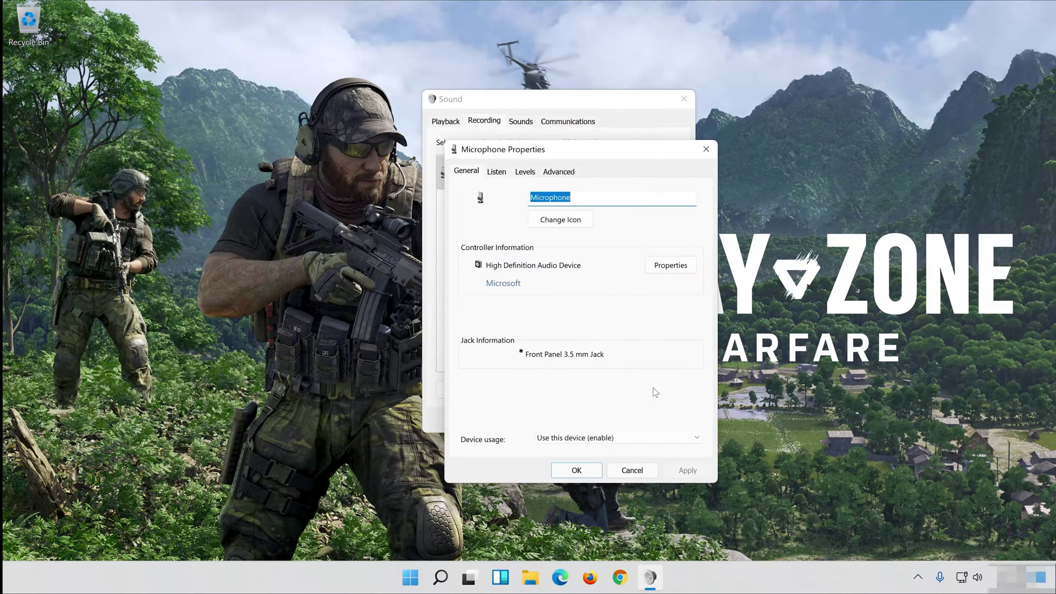
{"action": "left_click_drag", "start_coordinate": [622, 158], "coordinate": [609, 89]}
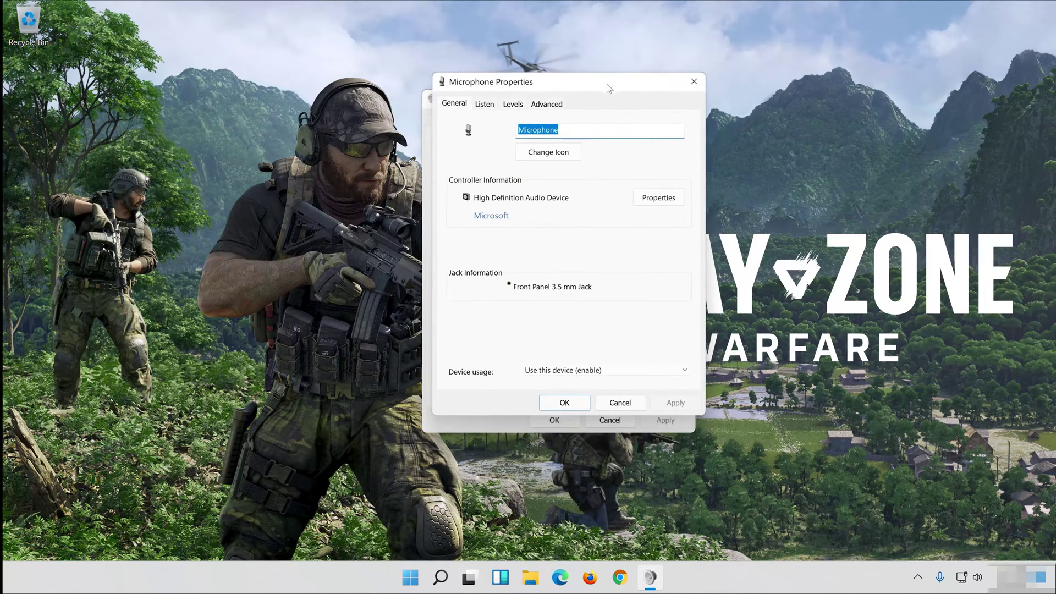
Raise the microphone's volume level to 100 and accept the changes in both sound dialogs.
{"action": "left_click", "coordinate": [513, 105]}
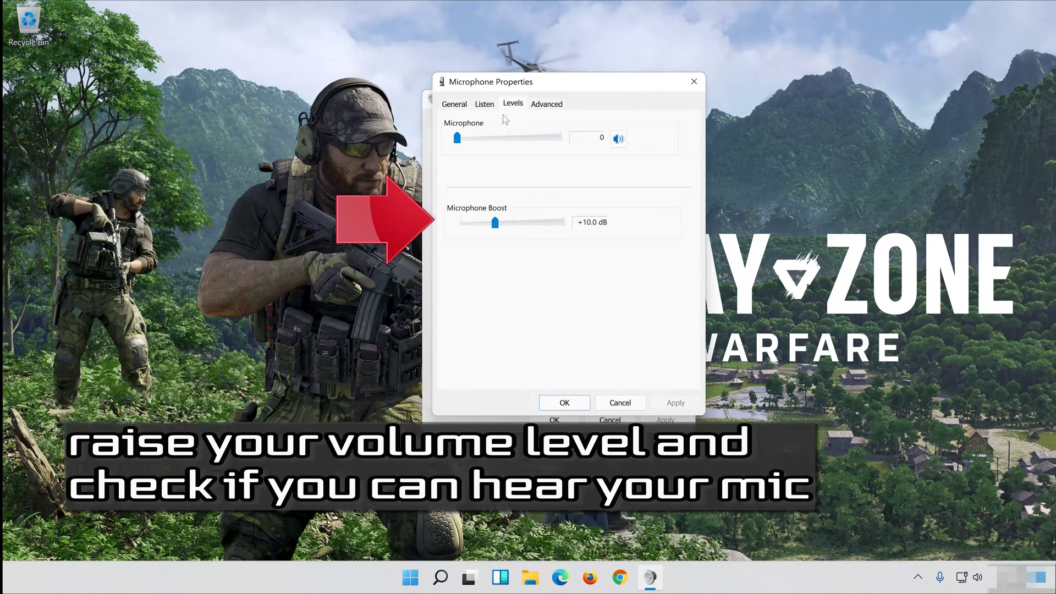
{"action": "left_click_drag", "start_coordinate": [458, 138], "coordinate": [575, 143]}
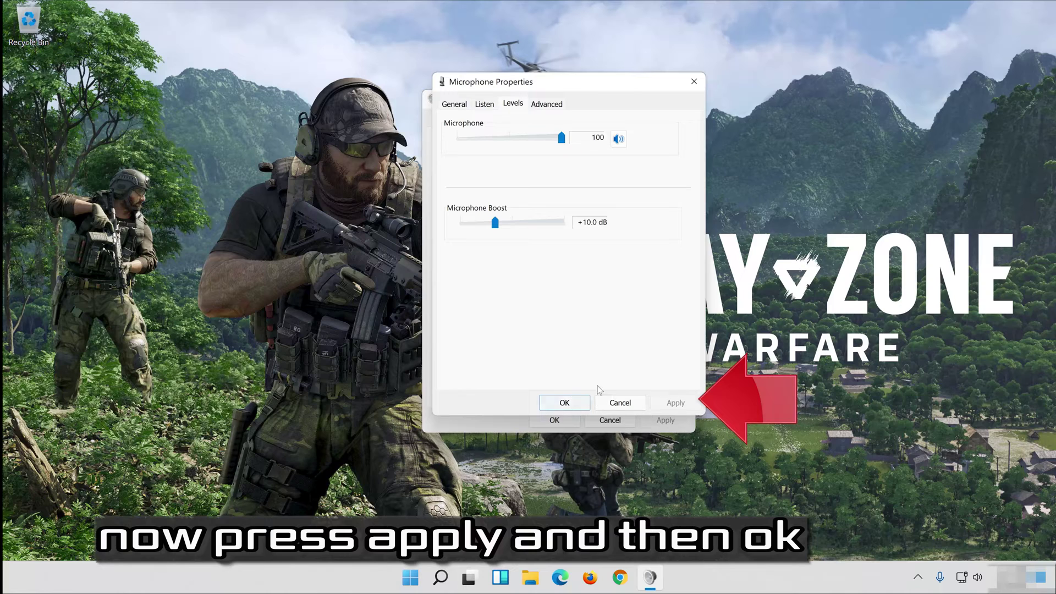
{"action": "left_click", "coordinate": [556, 403]}
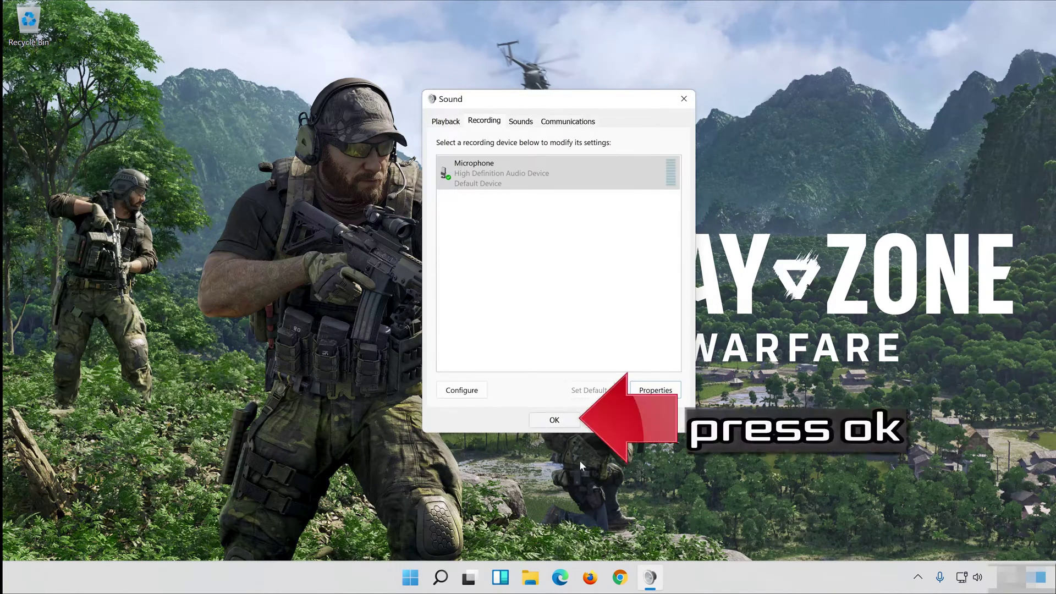
{"action": "left_click", "coordinate": [562, 420]}
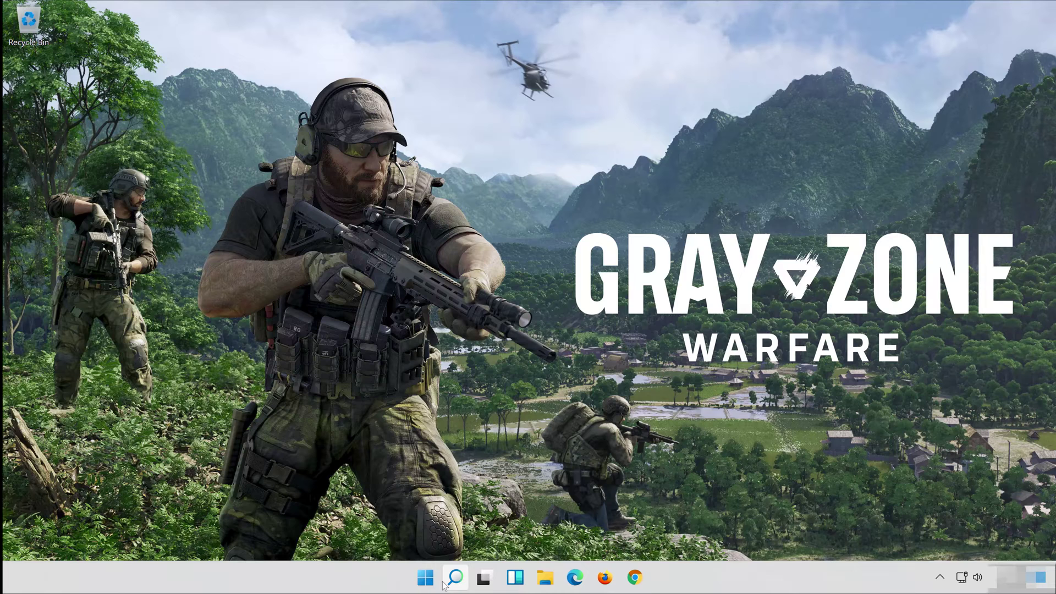
Search Windows for "troubleshoot settings" and open the Troubleshoot settings page.
{"action": "left_click", "coordinate": [446, 583]}
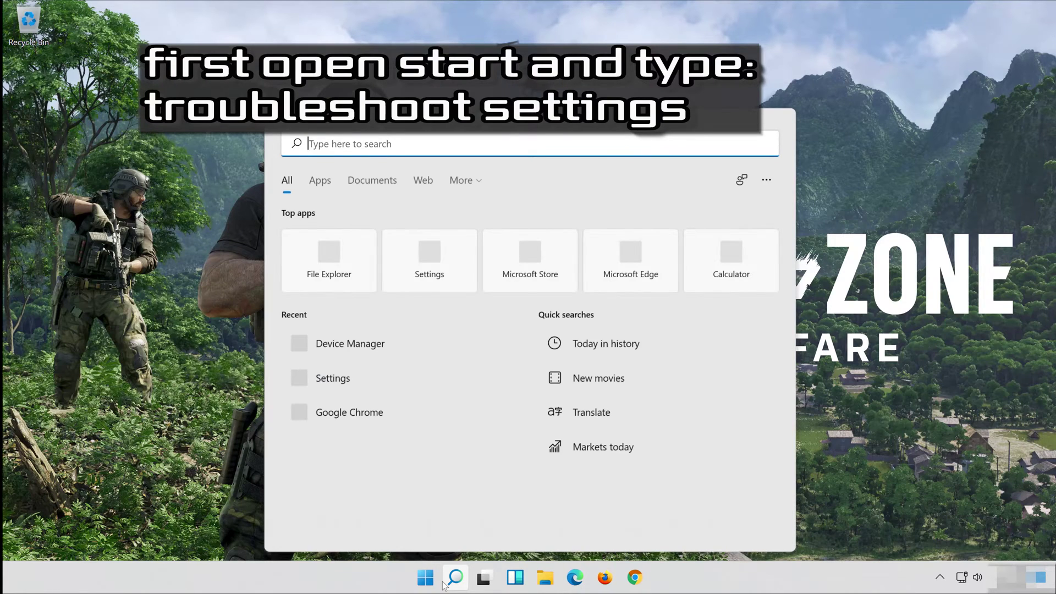
{"action": "type", "text": "troubl"}
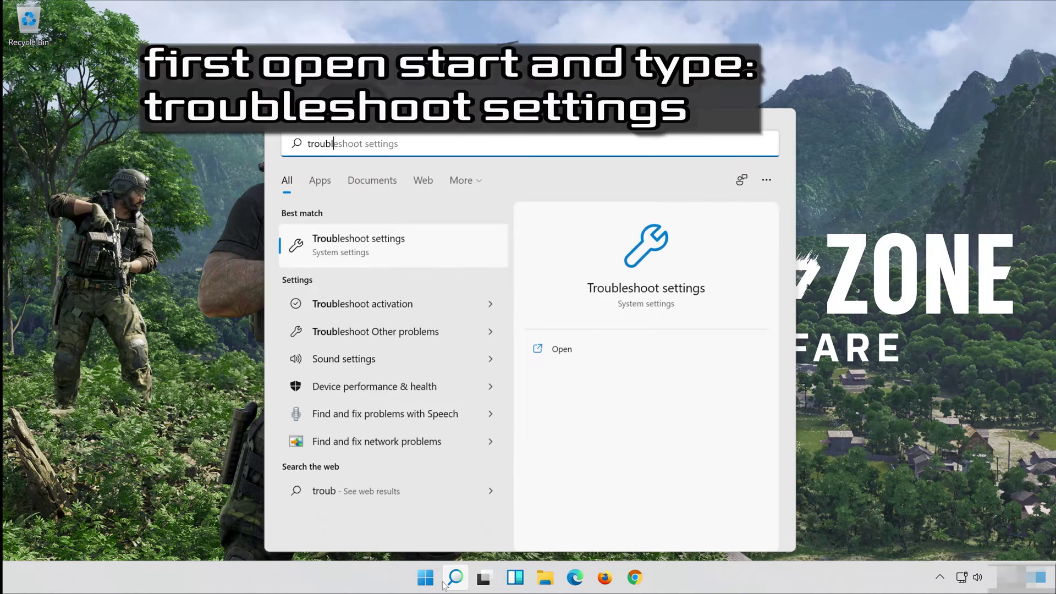
{"action": "type", "text": "eshoot set"}
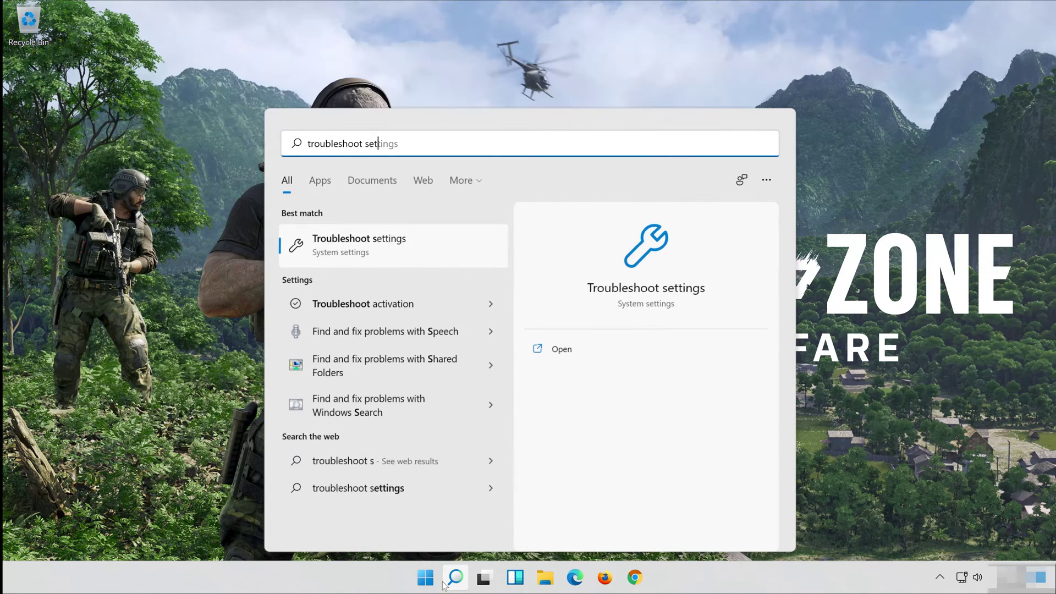
{"action": "type", "text": "tings"}
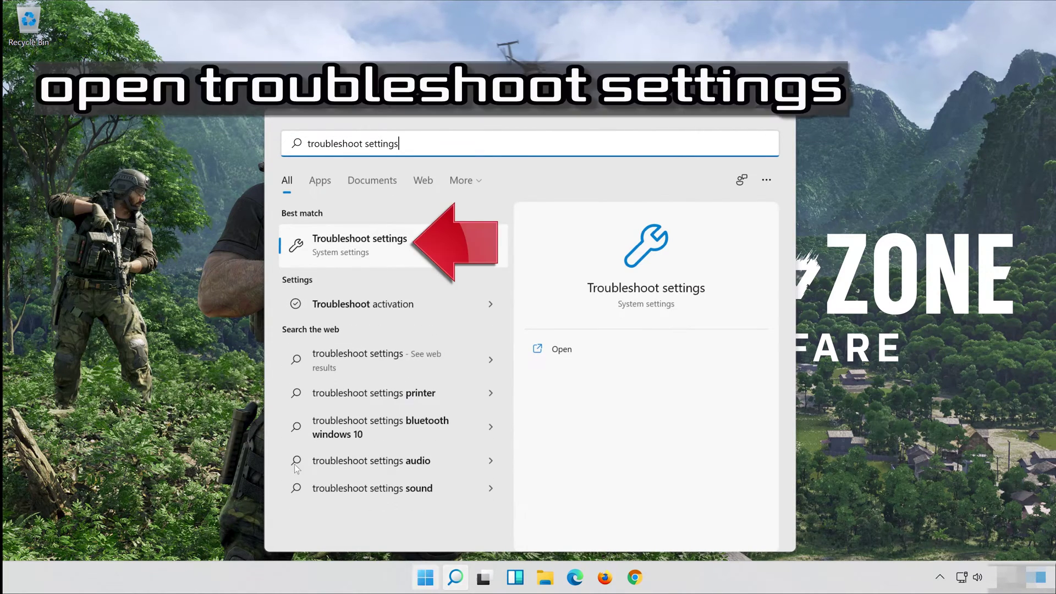
{"action": "left_click", "coordinate": [393, 249]}
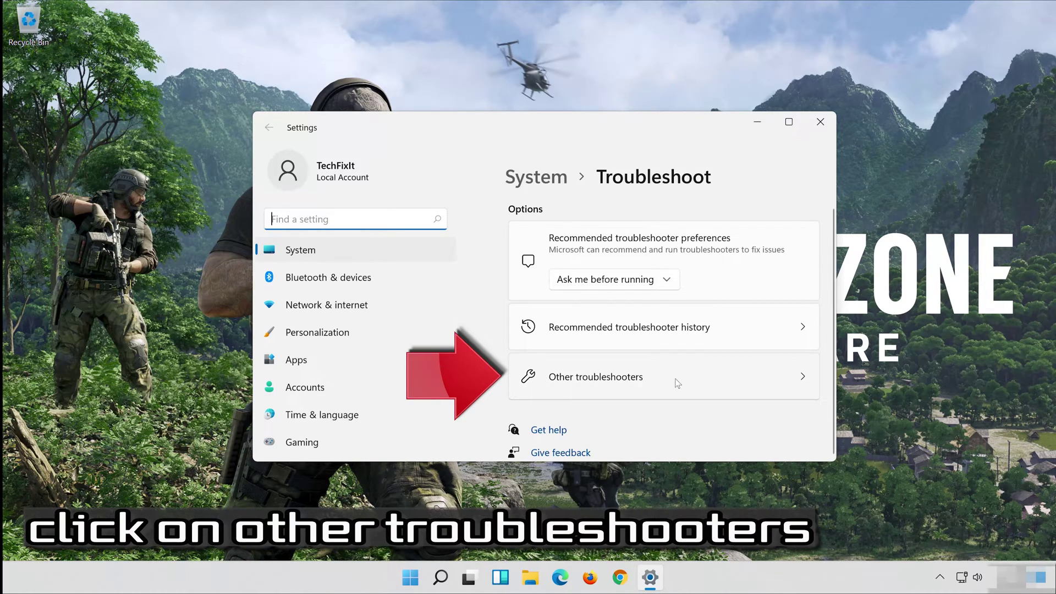
Run the Recording Audio troubleshooter from the other troubleshooters.
{"action": "left_click", "coordinate": [800, 377]}
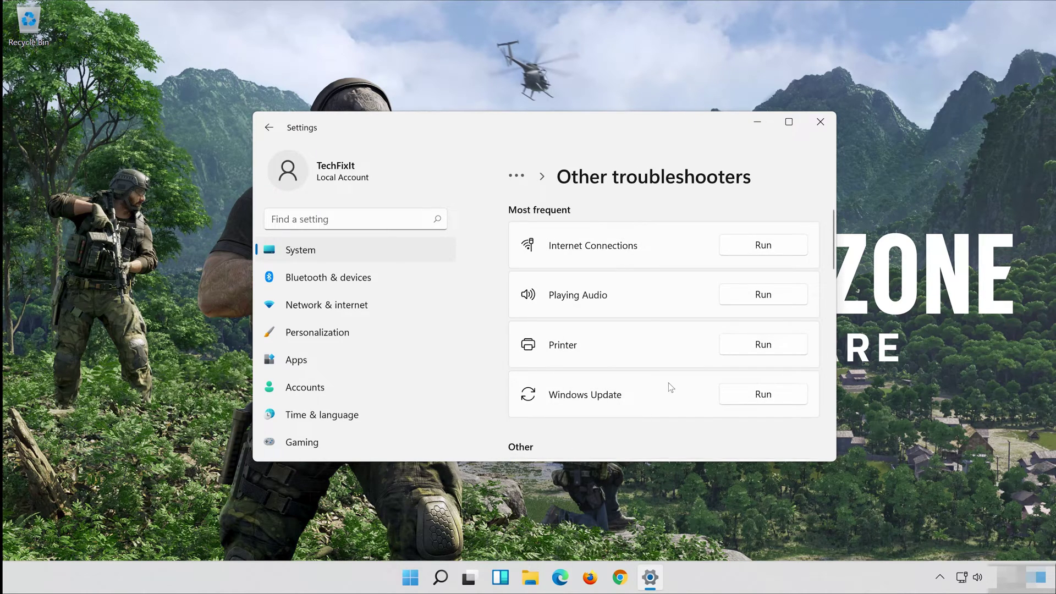
{"action": "scroll", "coordinate": [672, 387], "scroll_direction": "down", "scroll_amount": 6}
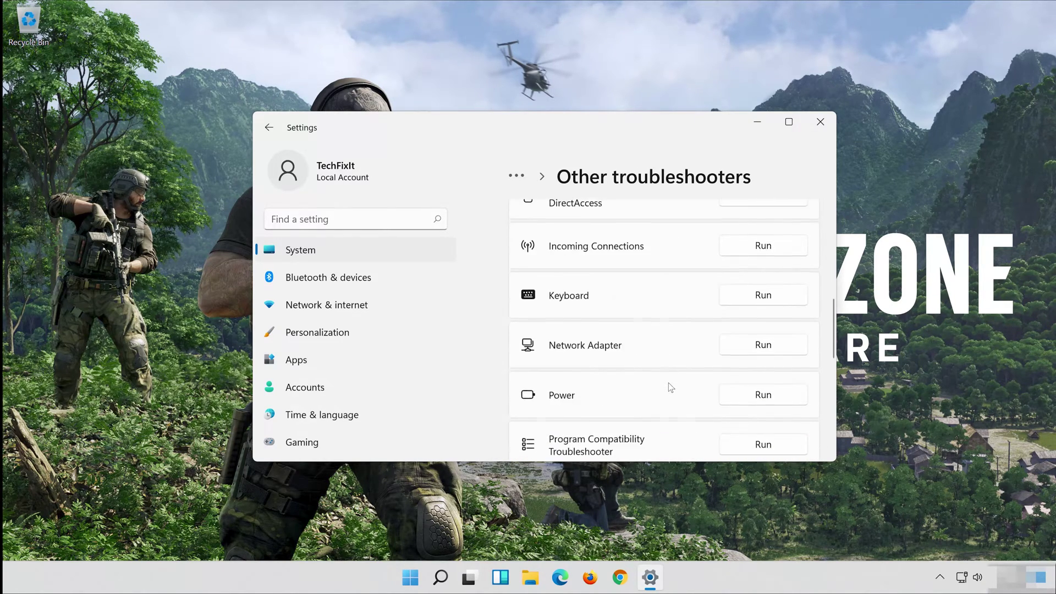
{"action": "scroll", "coordinate": [671, 387], "scroll_direction": "down", "scroll_amount": 4}
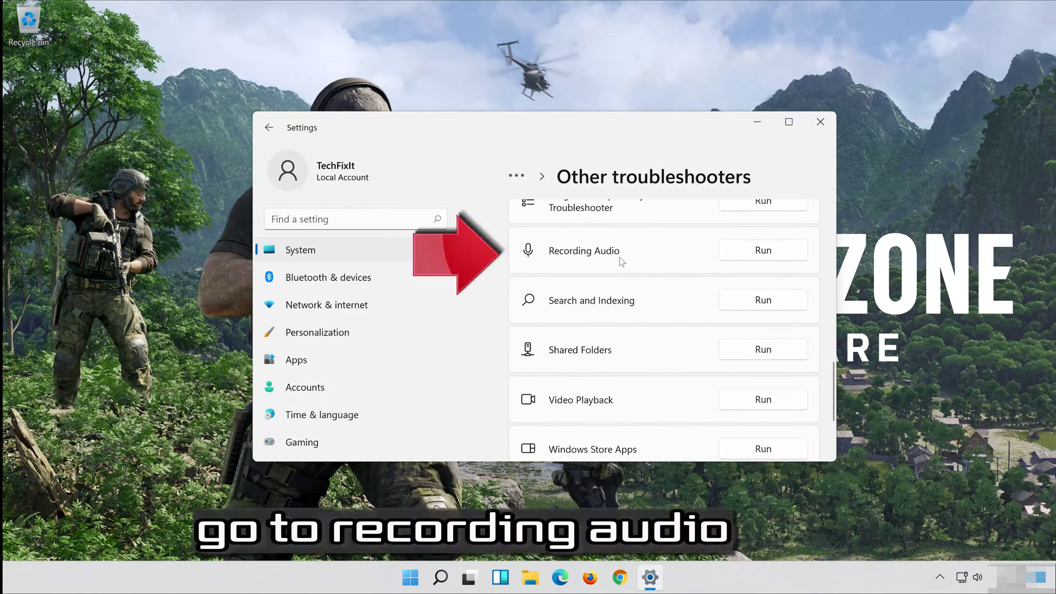
{"action": "left_click", "coordinate": [773, 245]}
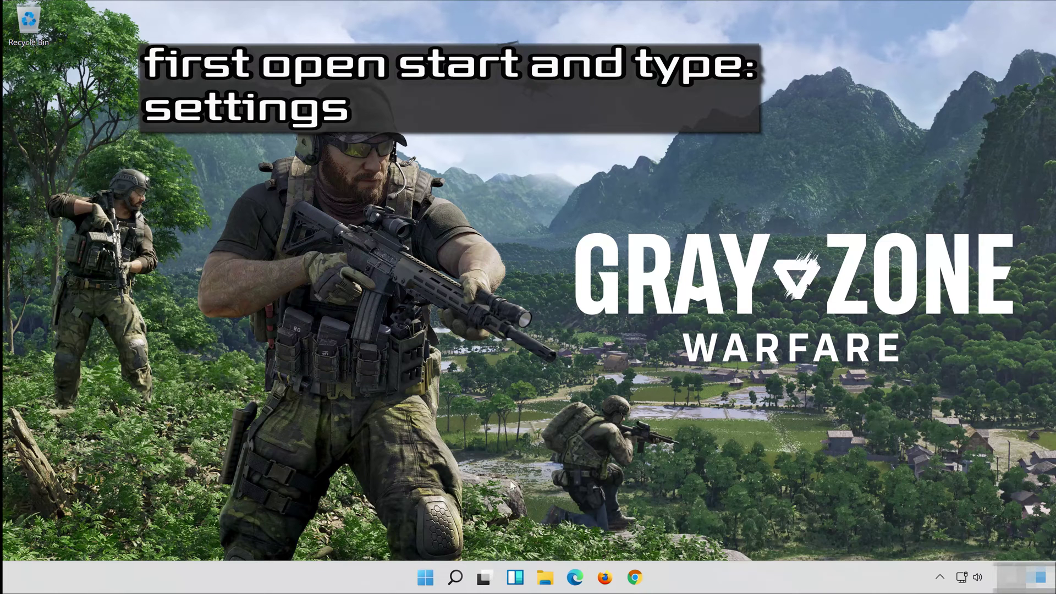
Search Windows for "settings" and open the Settings app.
{"action": "left_click", "coordinate": [457, 580]}
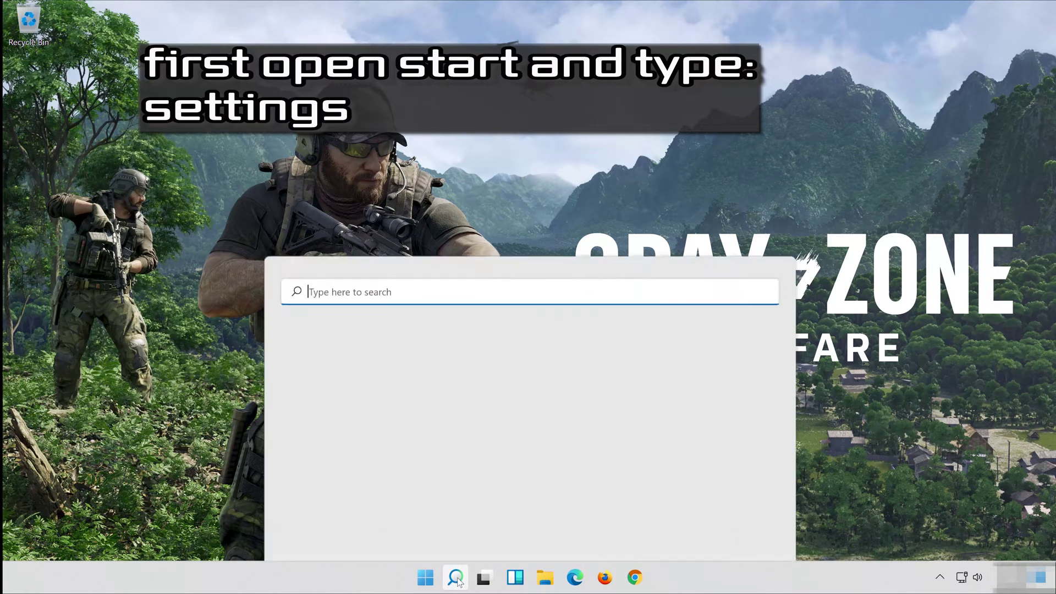
{"action": "type", "text": "settings"}
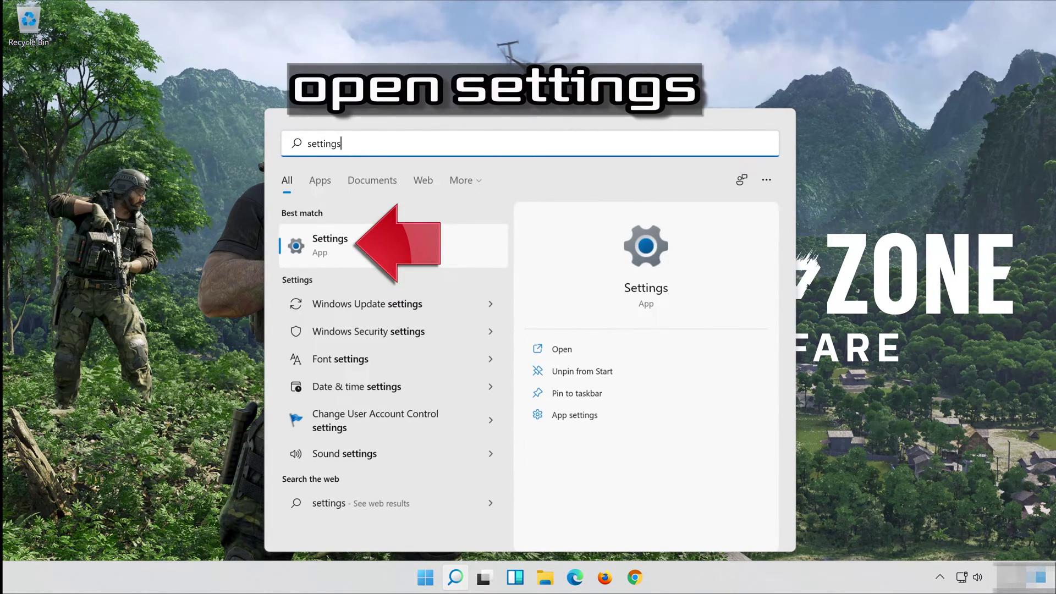
{"action": "left_click", "coordinate": [400, 250]}
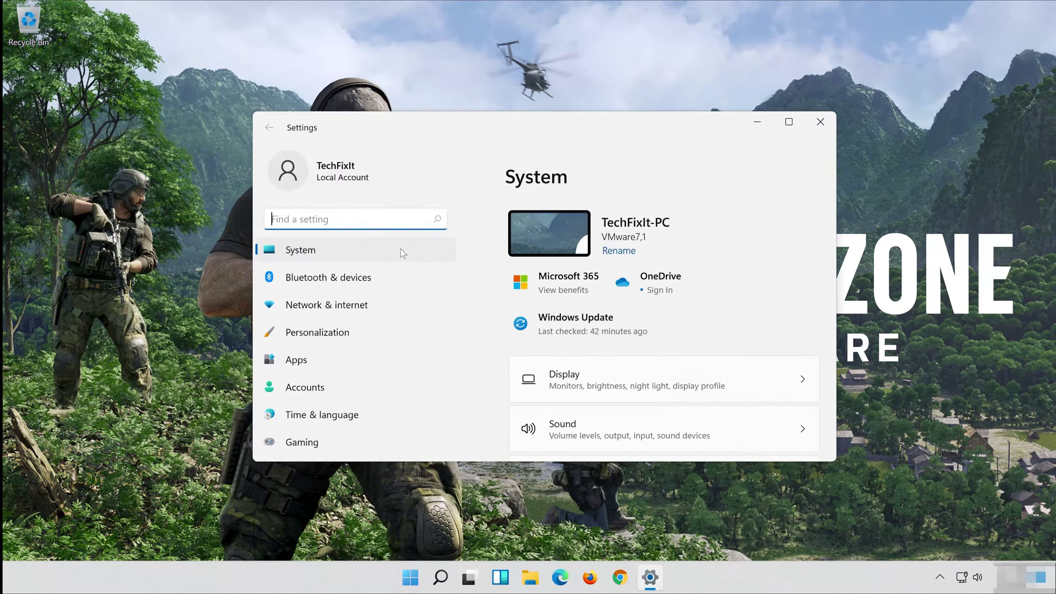
Open the Microphone permissions page under Privacy & security.
{"action": "scroll", "coordinate": [375, 329], "scroll_direction": "down", "scroll_amount": 3}
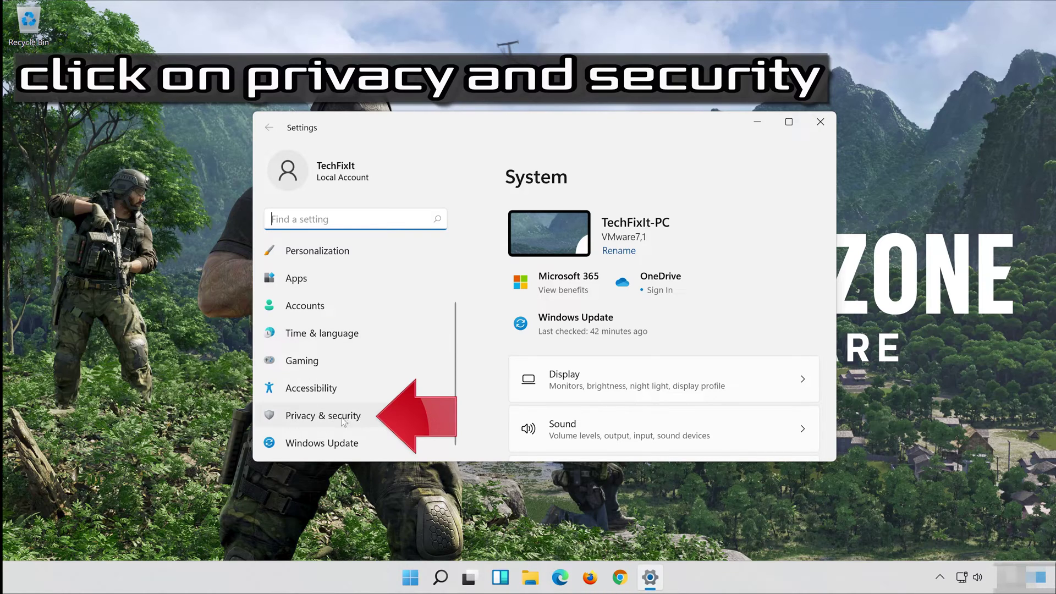
{"action": "left_click", "coordinate": [364, 417]}
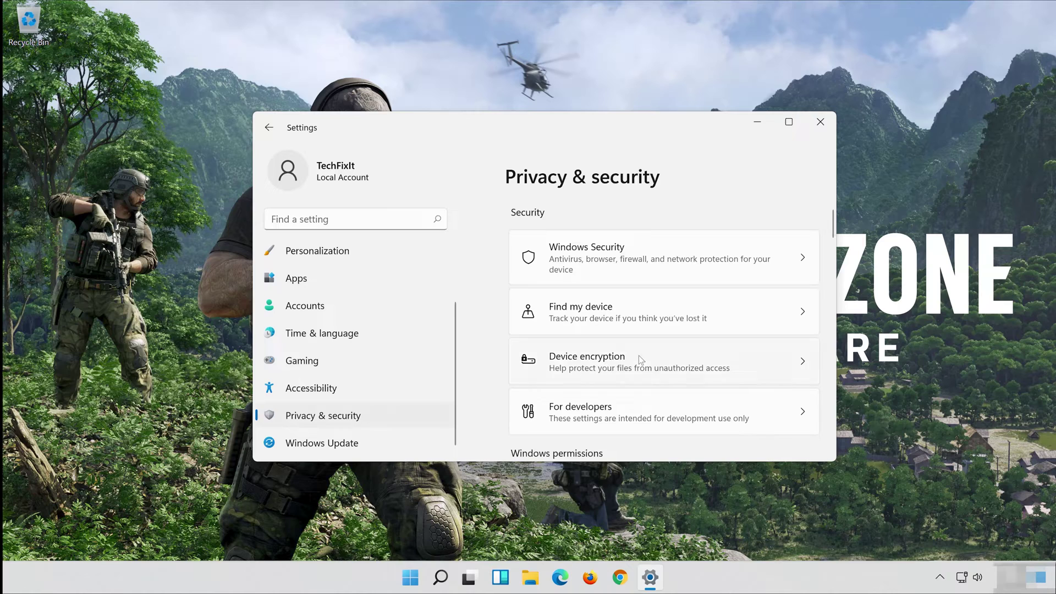
{"action": "scroll", "coordinate": [639, 355], "scroll_direction": "down", "scroll_amount": 5}
{"action": "scroll", "coordinate": [639, 355], "scroll_direction": "down", "scroll_amount": 8}
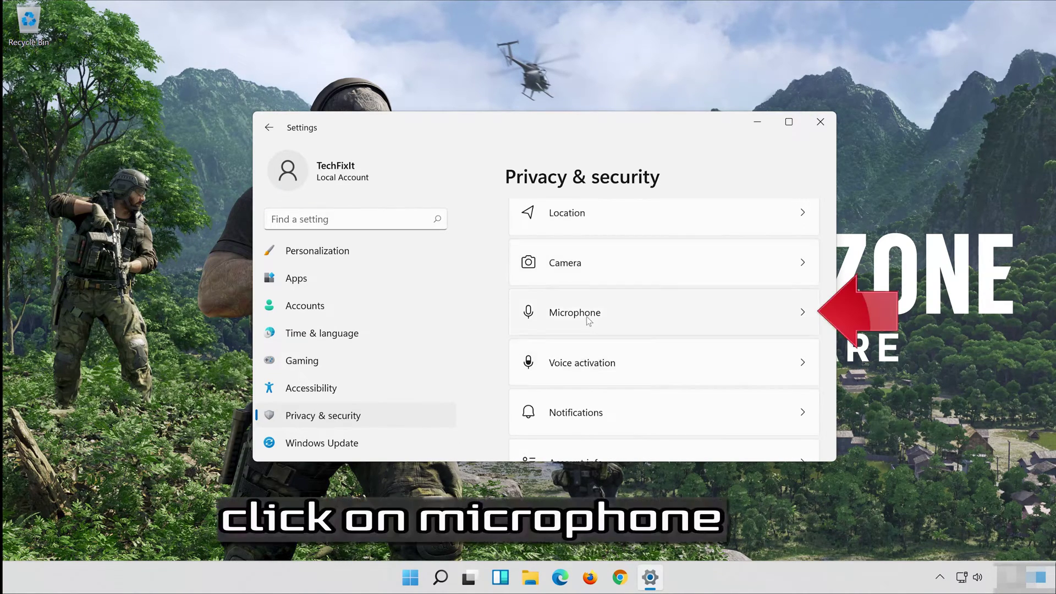
{"action": "left_click", "coordinate": [682, 319]}
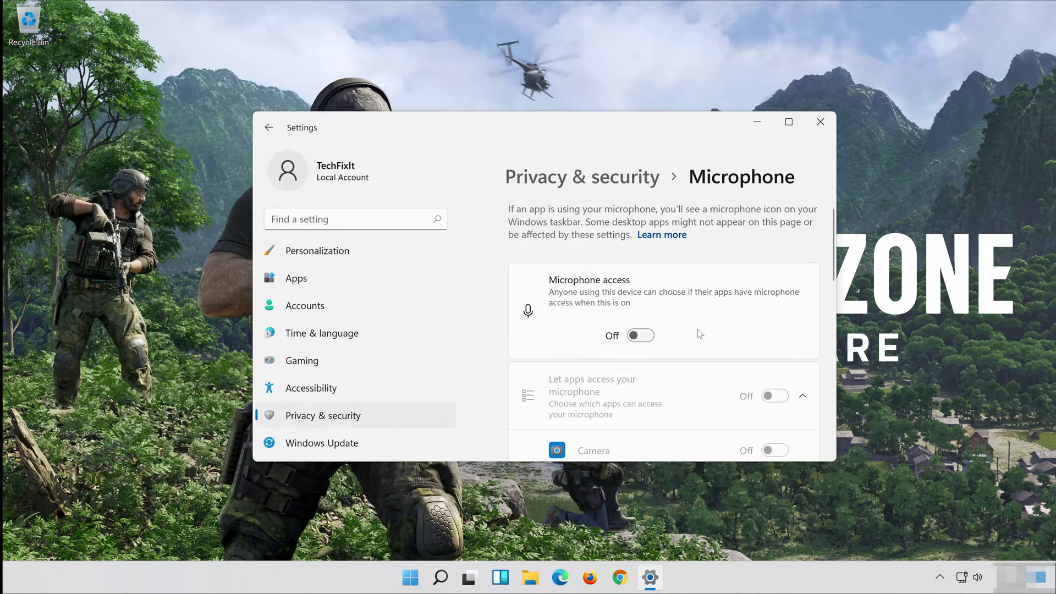
Turn on Microphone access and allow apps to access the microphone.
{"action": "left_click", "coordinate": [648, 336]}
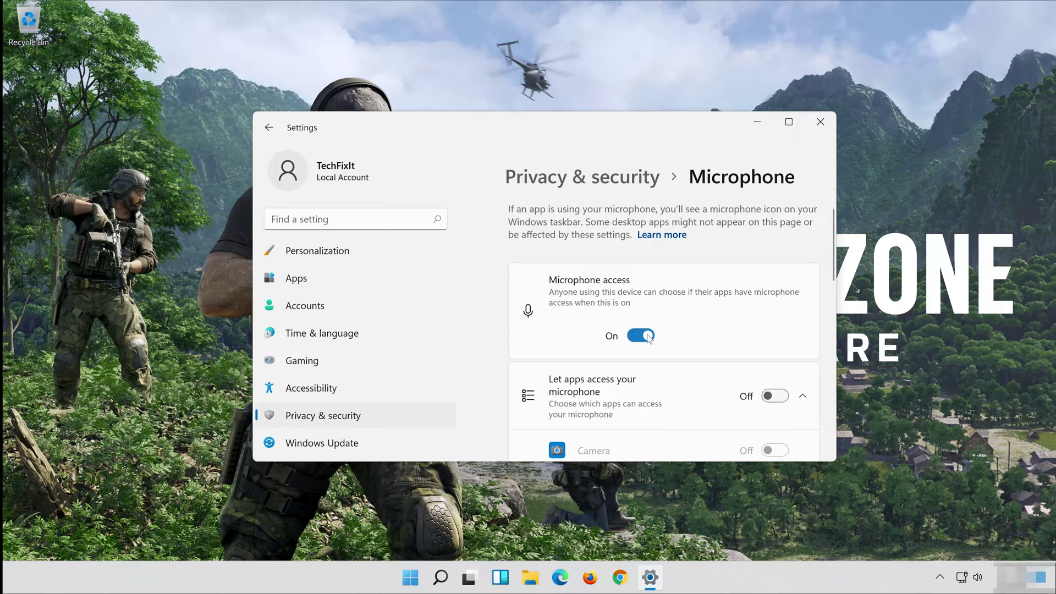
{"action": "scroll", "coordinate": [735, 287], "scroll_direction": "down", "scroll_amount": 2}
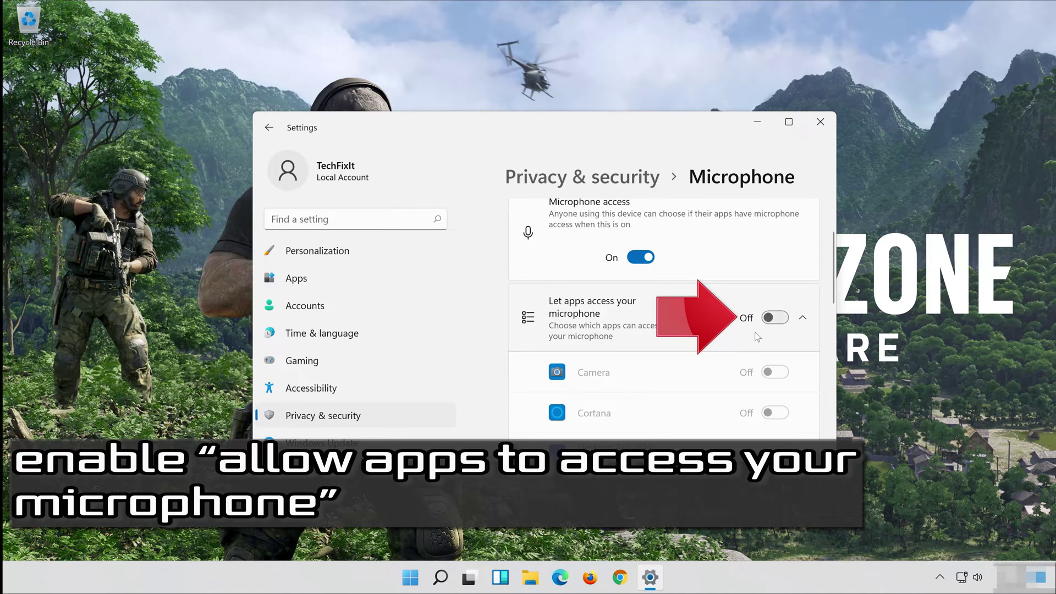
{"action": "left_click", "coordinate": [782, 319]}
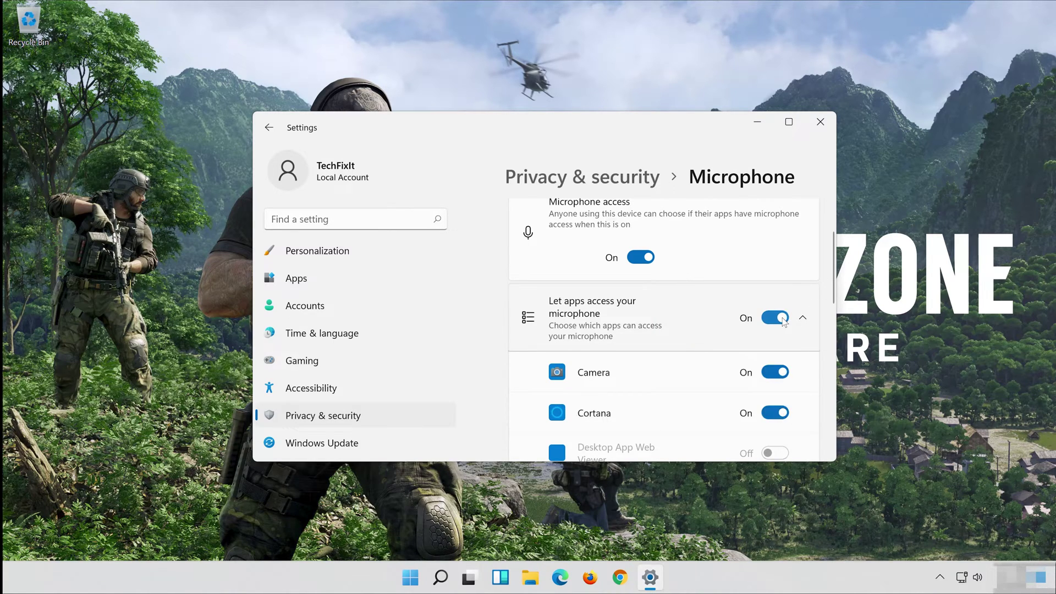
Allow desktop apps to access the microphone and close the Settings window.
{"action": "scroll", "coordinate": [789, 284], "scroll_direction": "down", "scroll_amount": 2}
{"action": "scroll", "coordinate": [770, 291], "scroll_direction": "down", "scroll_amount": 1}
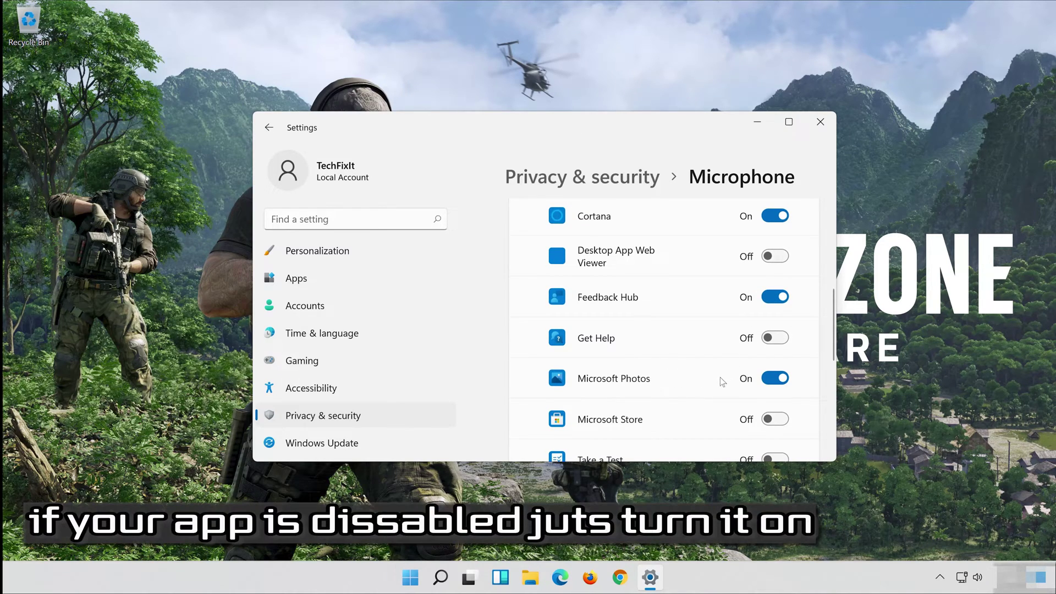
{"action": "scroll", "coordinate": [721, 381], "scroll_direction": "down", "scroll_amount": 3}
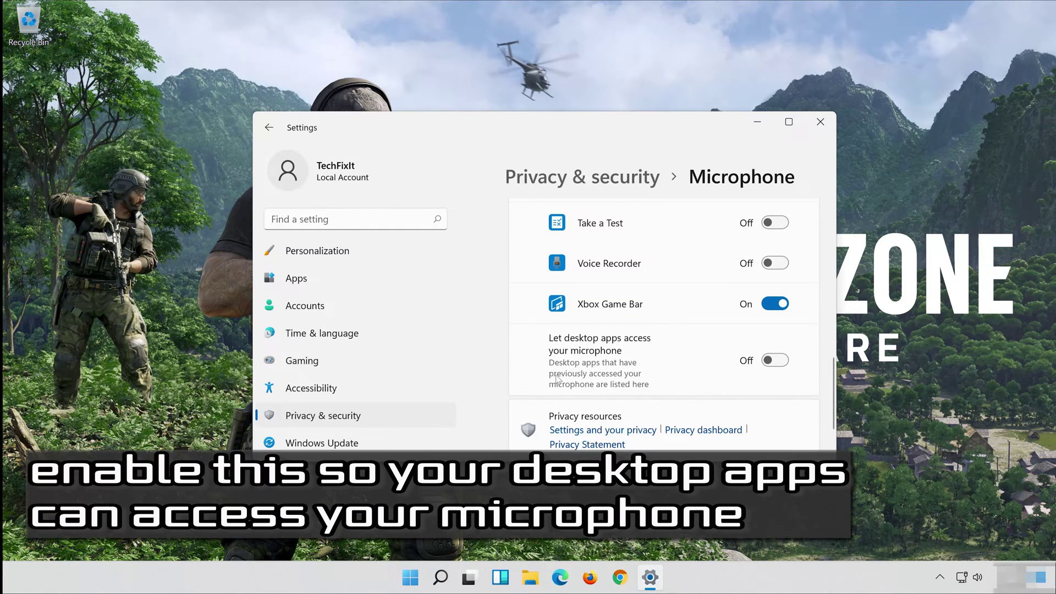
{"action": "left_click", "coordinate": [780, 365]}
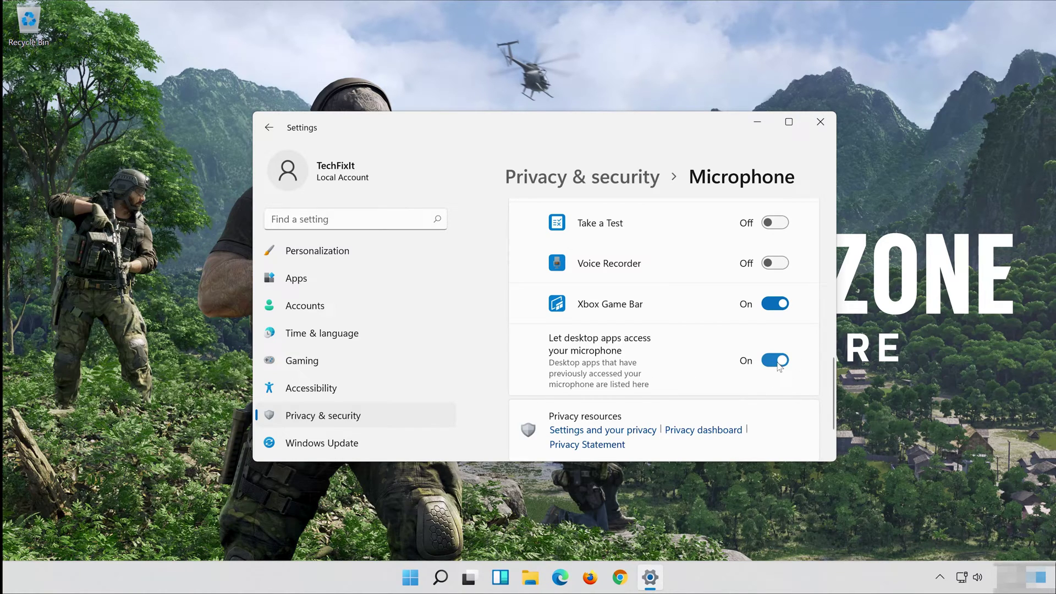
{"action": "left_click", "coordinate": [823, 121]}
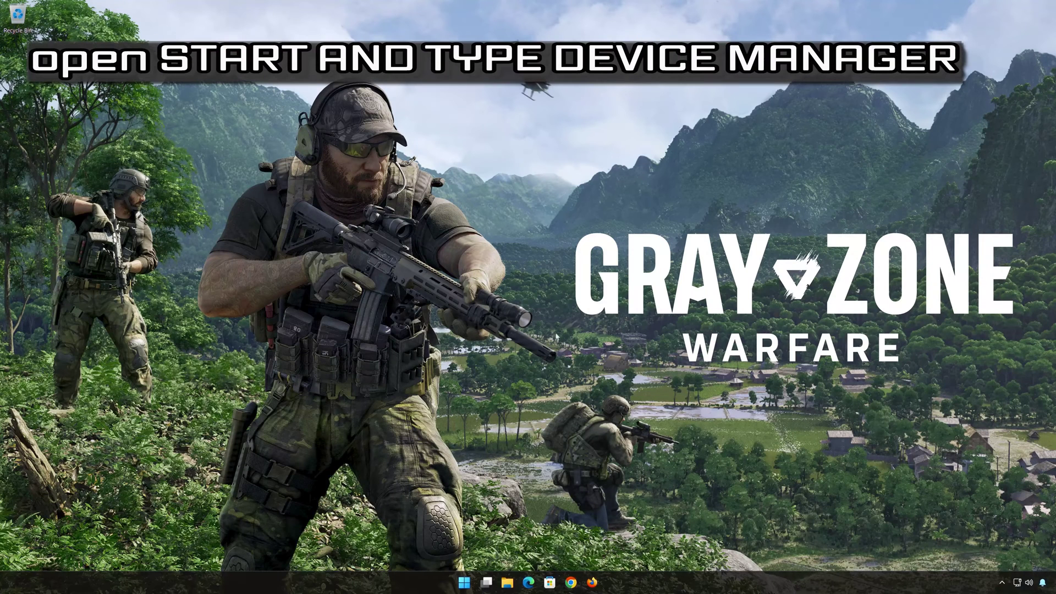
Search Windows for "device manager", open Device Manager and move its window to the middle of the desktop.
{"action": "left_click", "coordinate": [464, 587]}
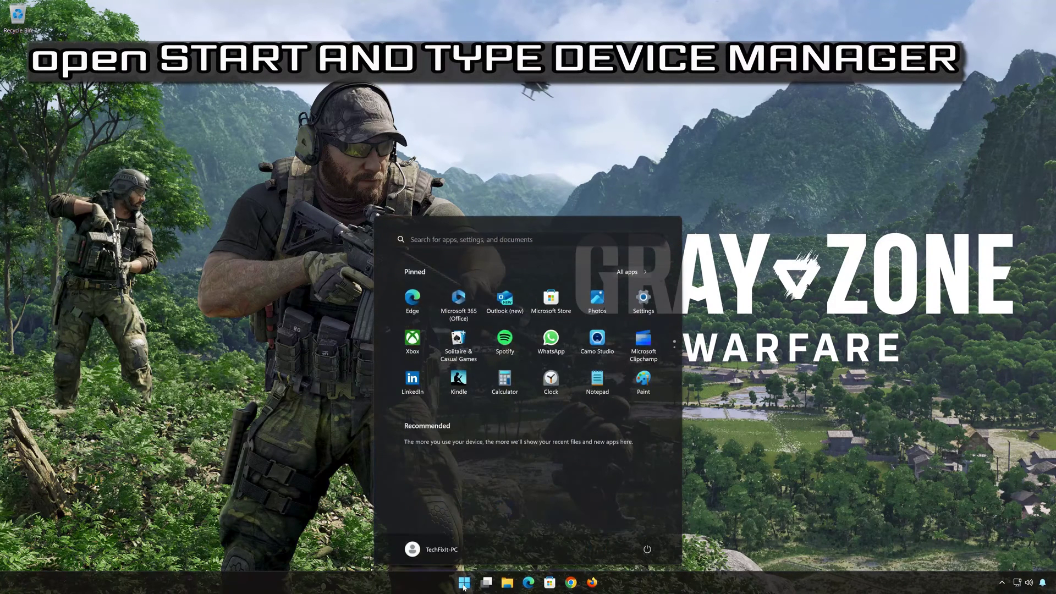
{"action": "type", "text": "dev"}
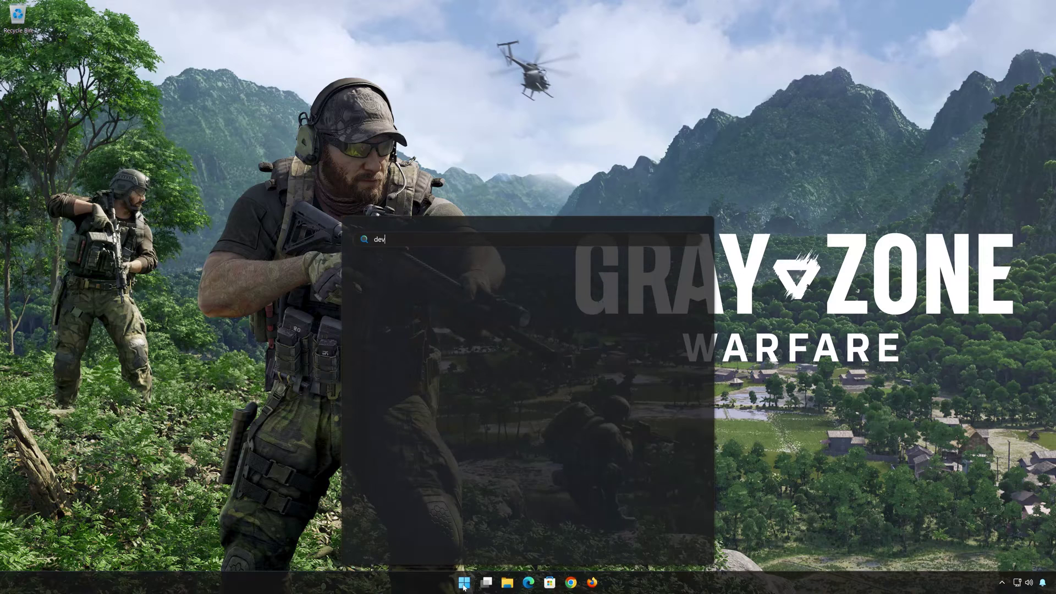
{"action": "type", "text": "ice manager"}
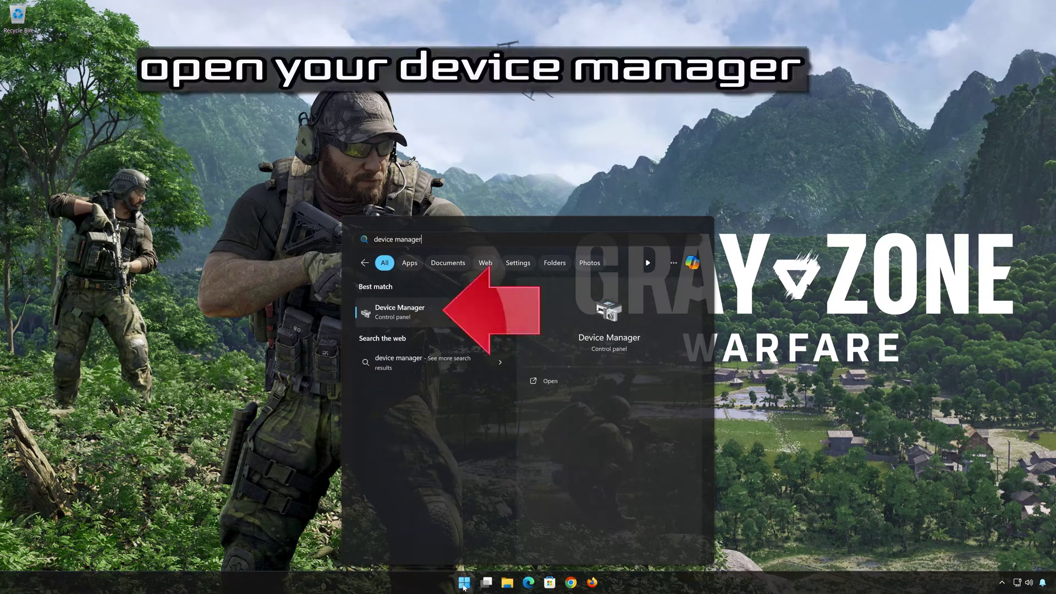
{"action": "left_click", "coordinate": [409, 313]}
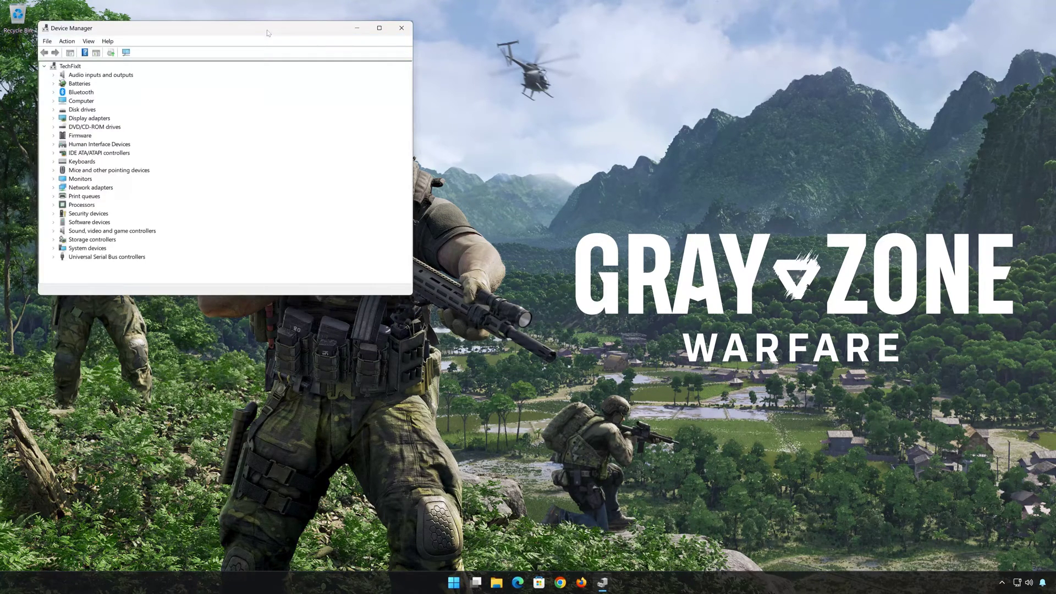
{"action": "left_click_drag", "start_coordinate": [268, 33], "coordinate": [625, 143]}
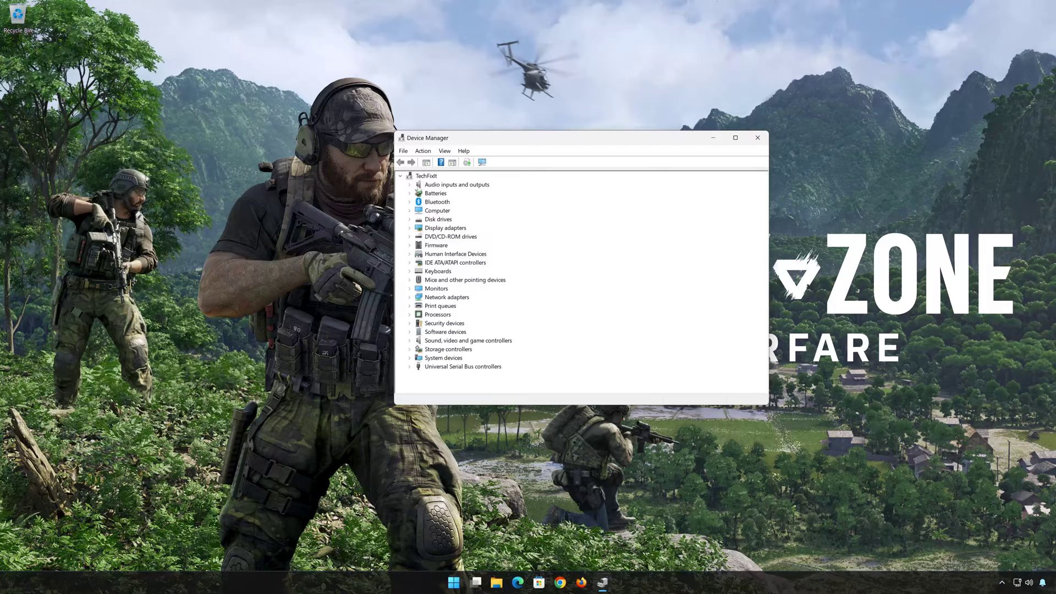
Open the driver properties of Microphone (High Definition Audio Device) under Audio inputs and outputs.
{"action": "left_click", "coordinate": [409, 186]}
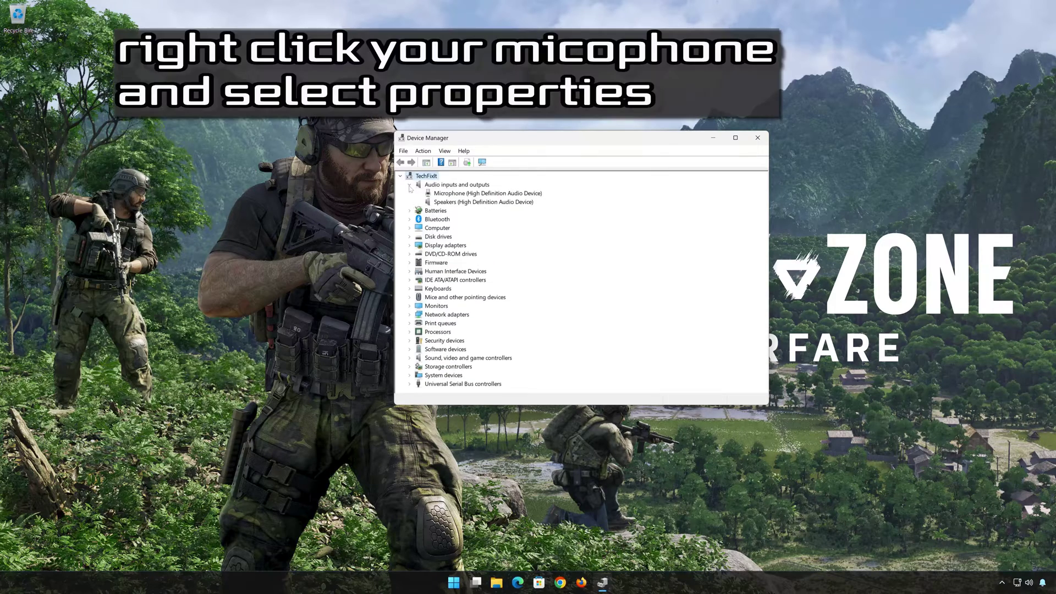
{"action": "left_click", "coordinate": [440, 195]}
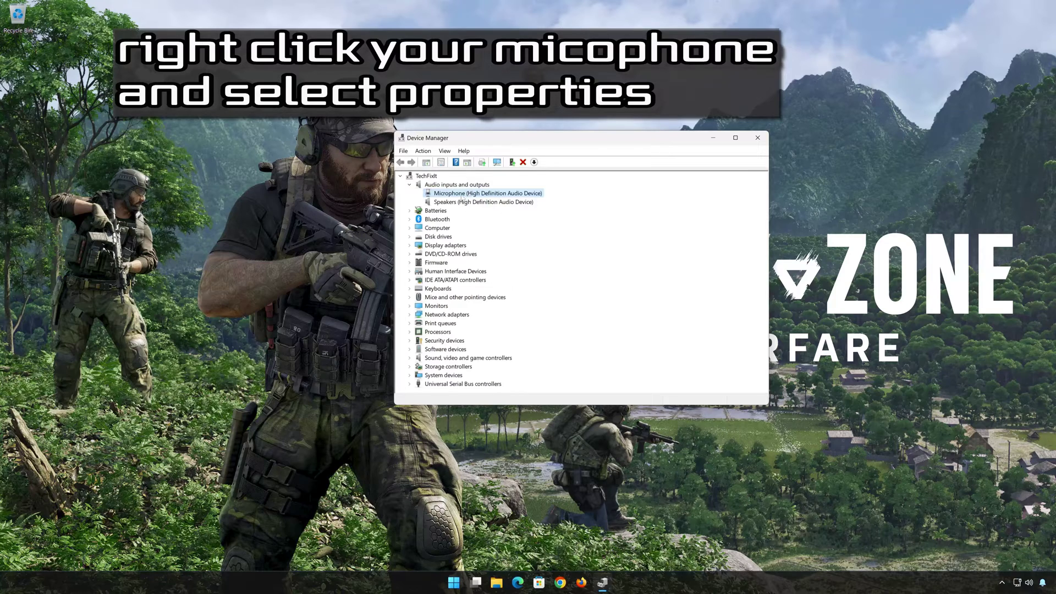
{"action": "right_click", "coordinate": [462, 199]}
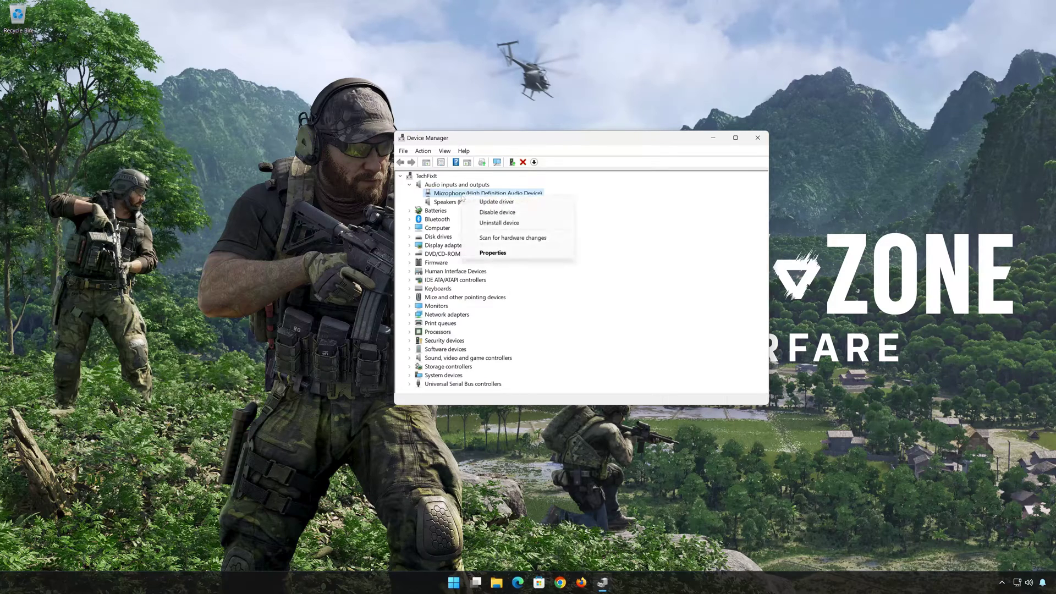
{"action": "left_click", "coordinate": [493, 253]}
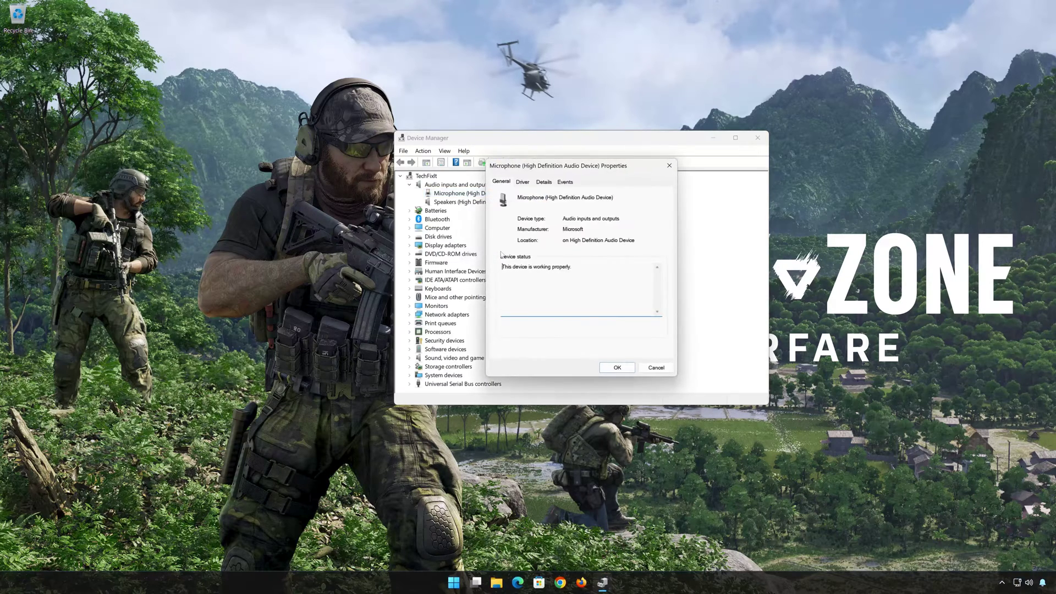
{"action": "left_click", "coordinate": [523, 183]}
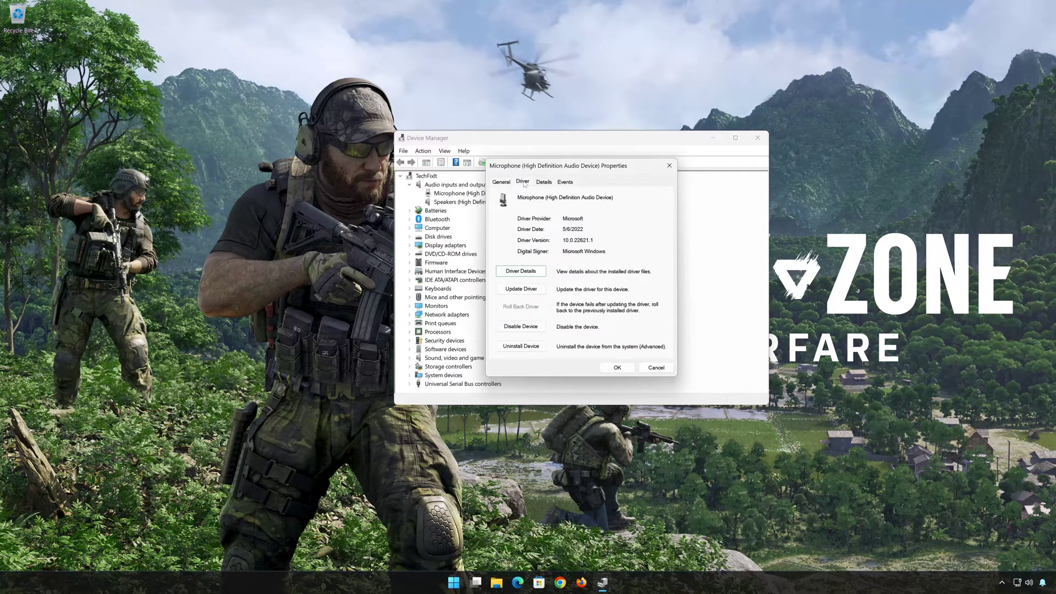
Update the microphone driver manually by installing "Generic software device" from the list of available drivers on the computer.
{"action": "left_click", "coordinate": [516, 290]}
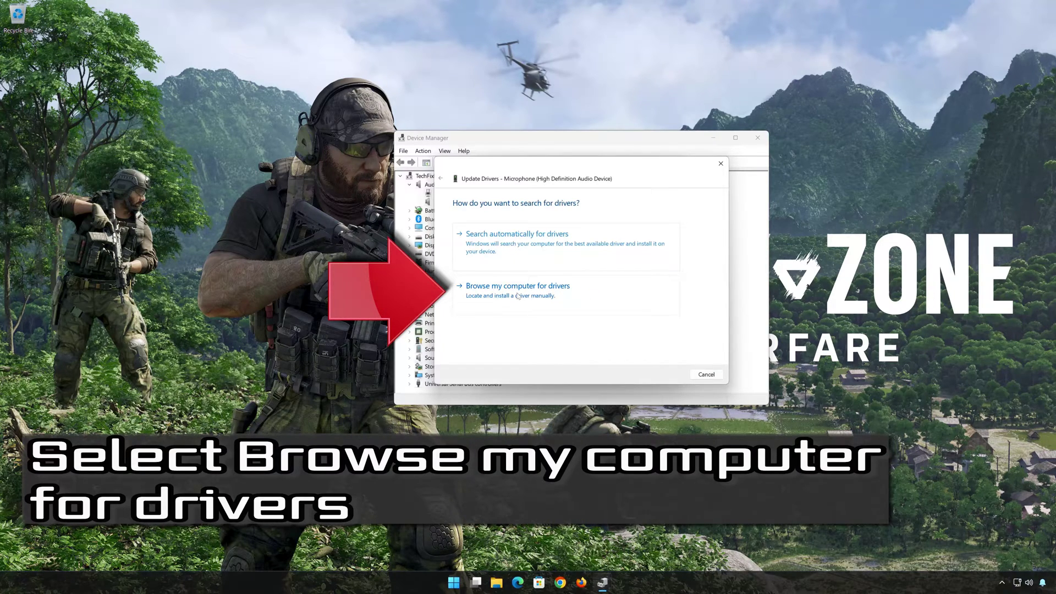
{"action": "left_click", "coordinate": [517, 295]}
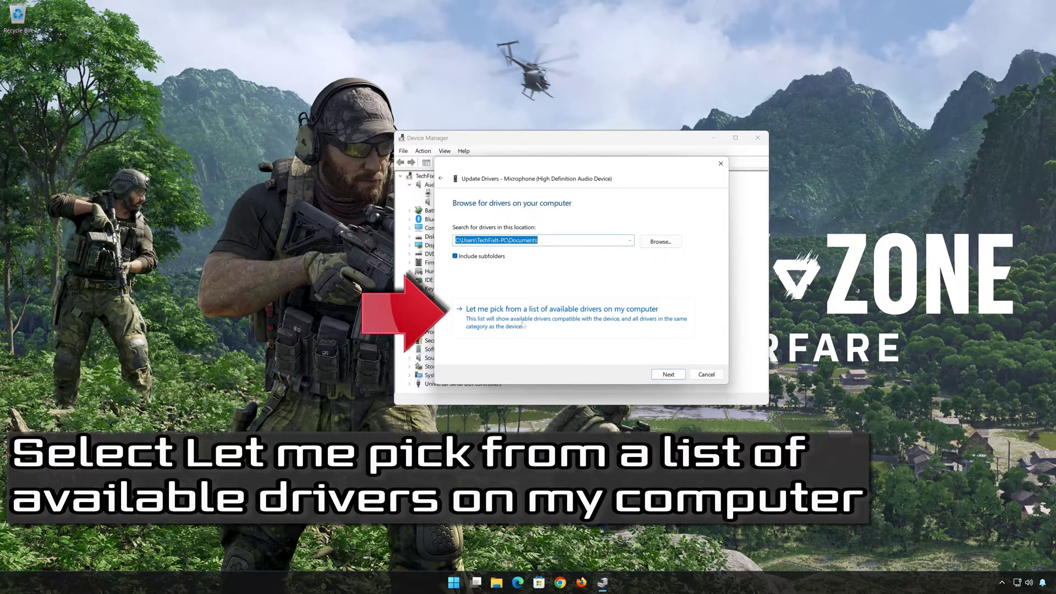
{"action": "left_click", "coordinate": [572, 322]}
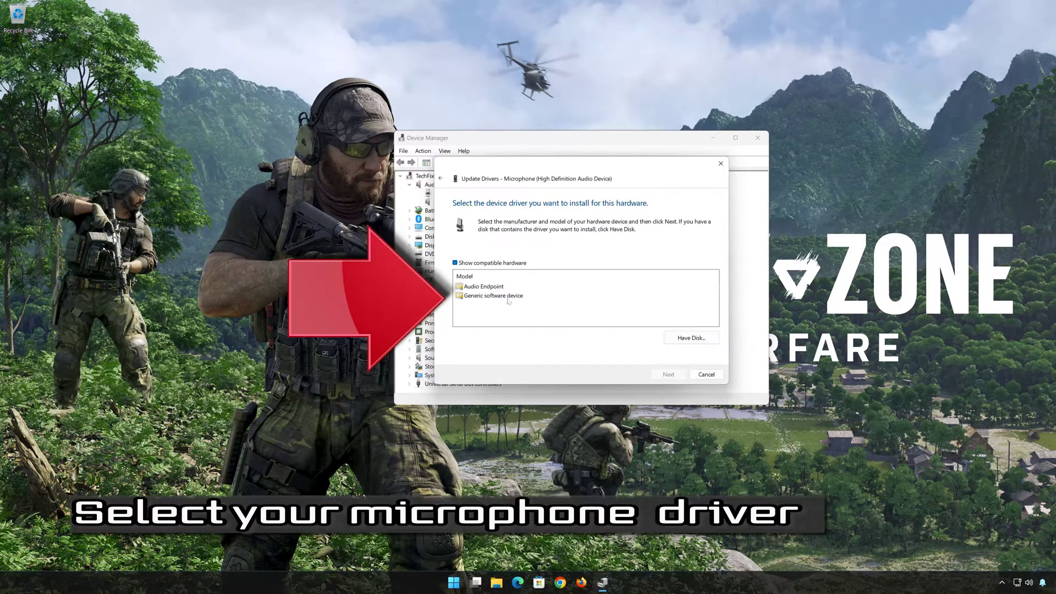
{"action": "left_click", "coordinate": [487, 296]}
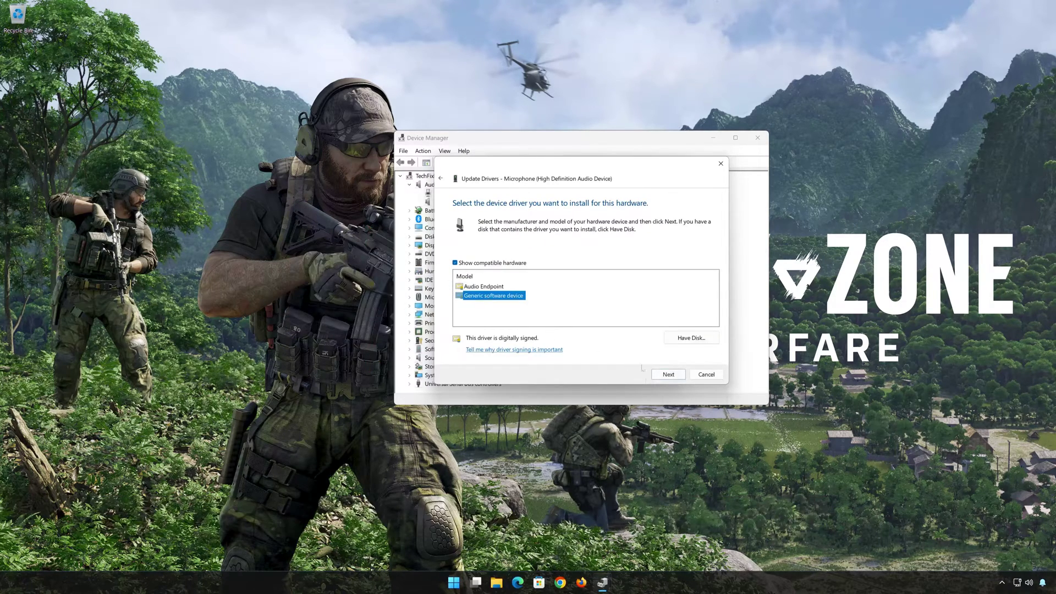
{"action": "left_click", "coordinate": [678, 377]}
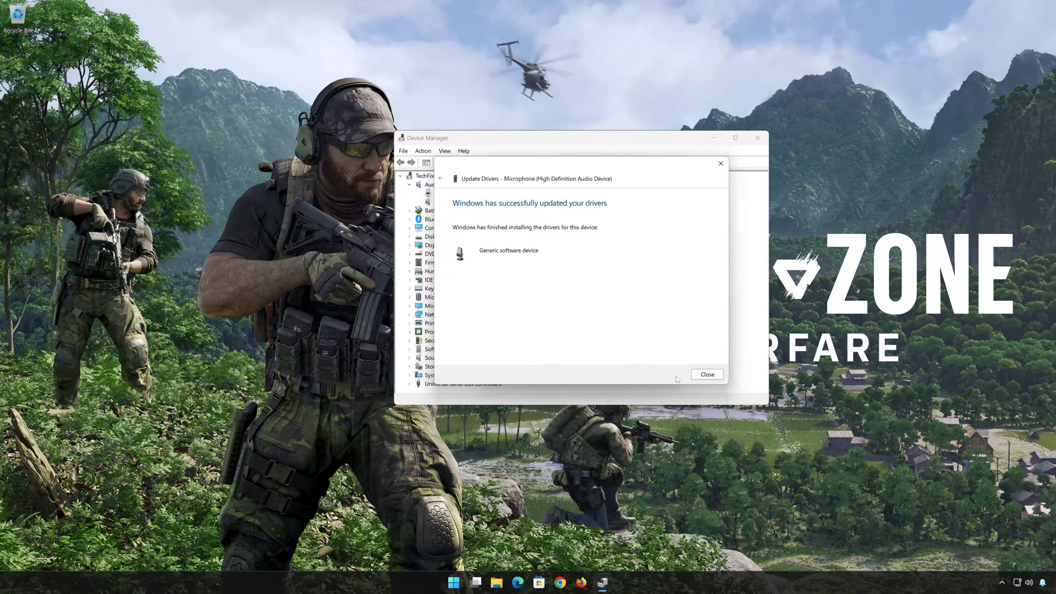
{"action": "left_click", "coordinate": [713, 375]}
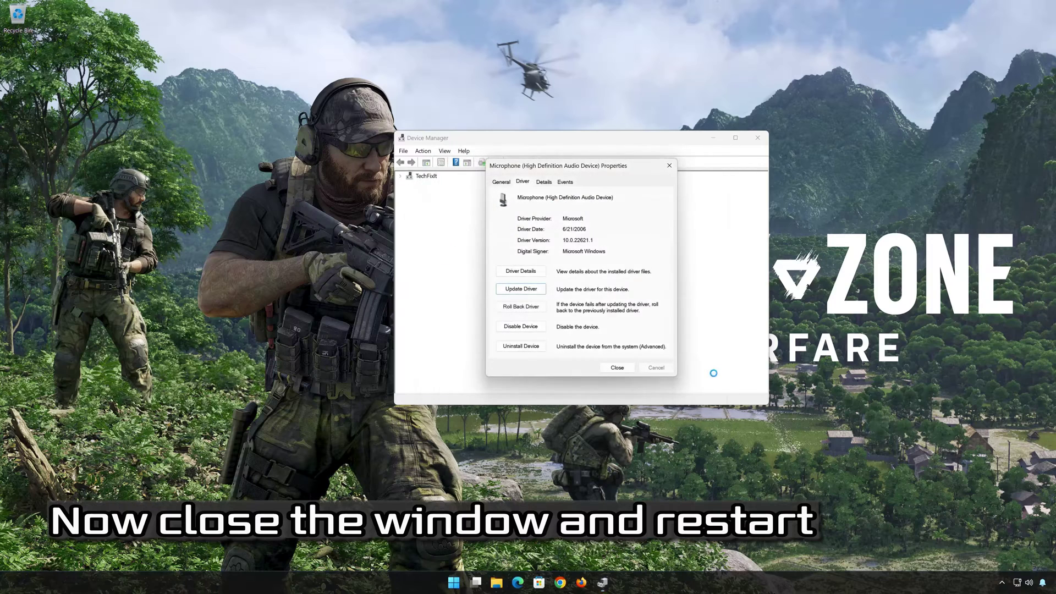
Close the microphone properties and Device Manager, and restart the computer.
{"action": "left_click", "coordinate": [618, 367]}
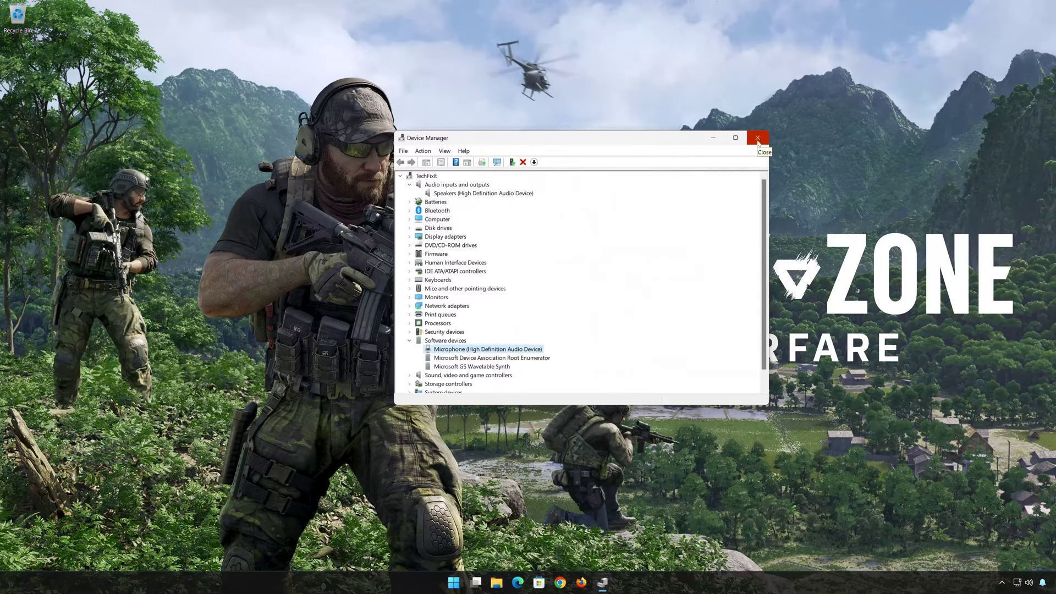
{"action": "left_click", "coordinate": [757, 139]}
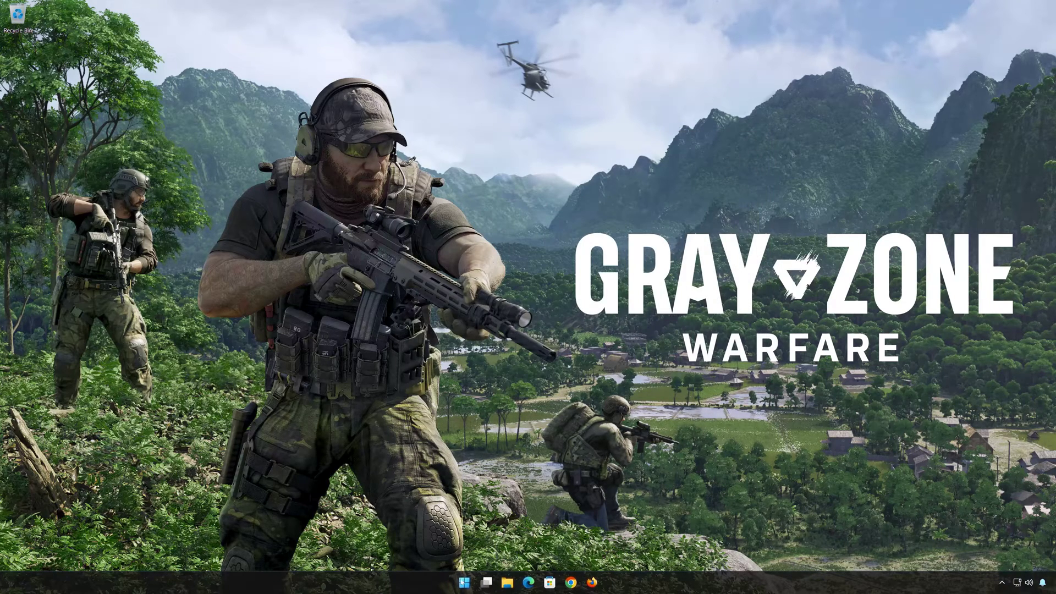
{"action": "left_click", "coordinate": [464, 581]}
{"action": "left_click", "coordinate": [647, 549]}
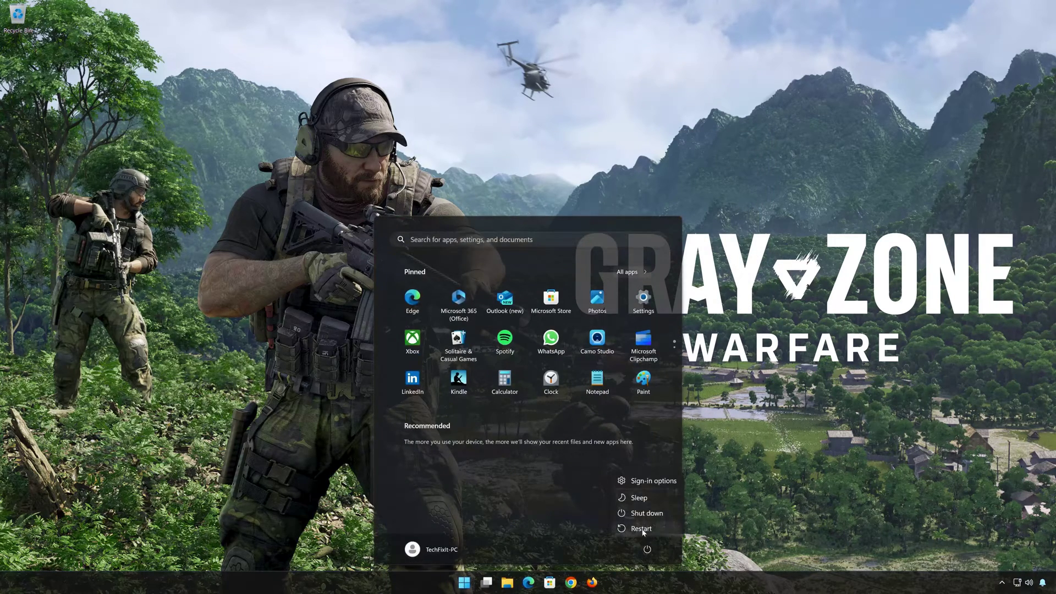
{"action": "left_click", "coordinate": [642, 529]}
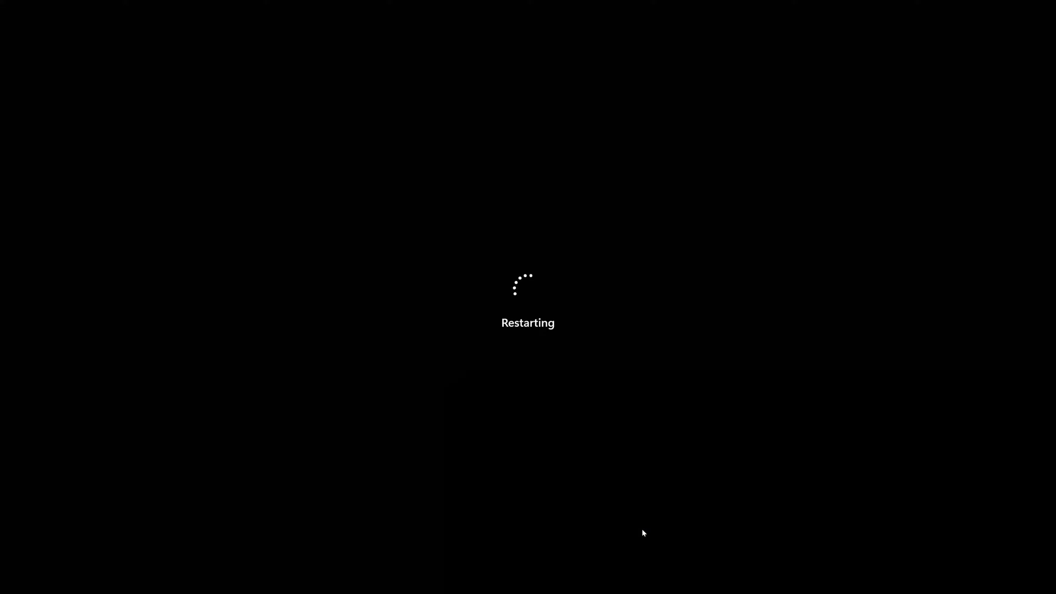